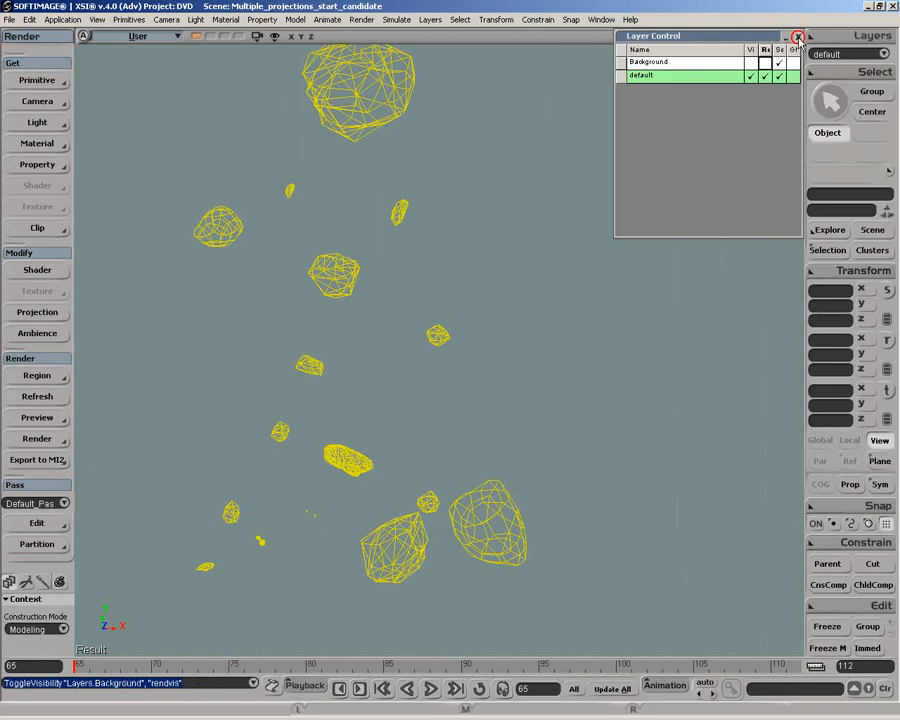
# Select all the rocks in the scene and group them under the name rocks
pyautogui.press('space')
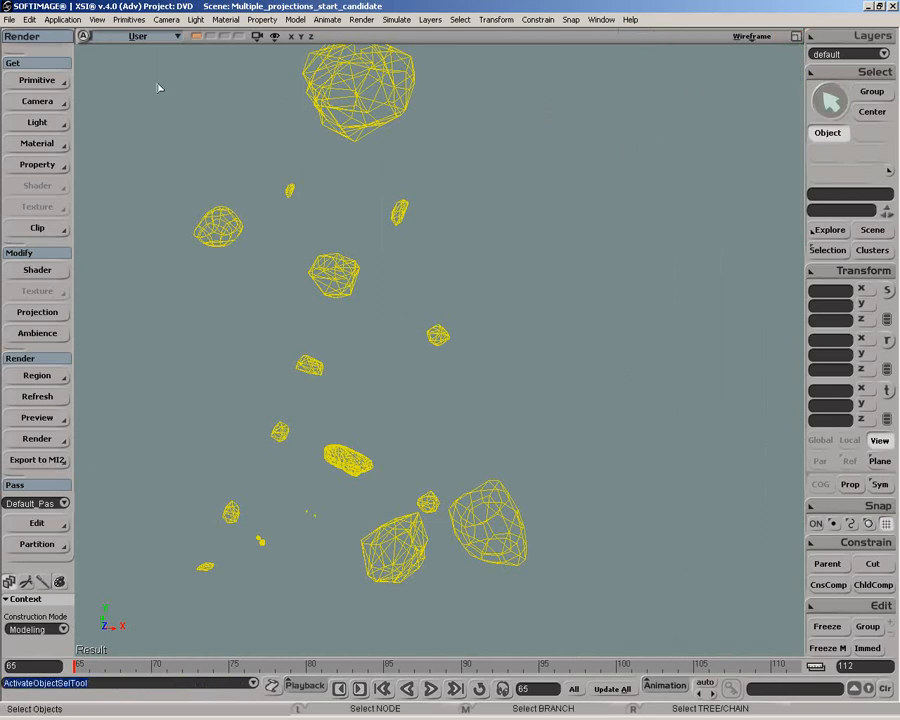
pyautogui.moveTo(123, 67); pyautogui.dragTo(495, 550)
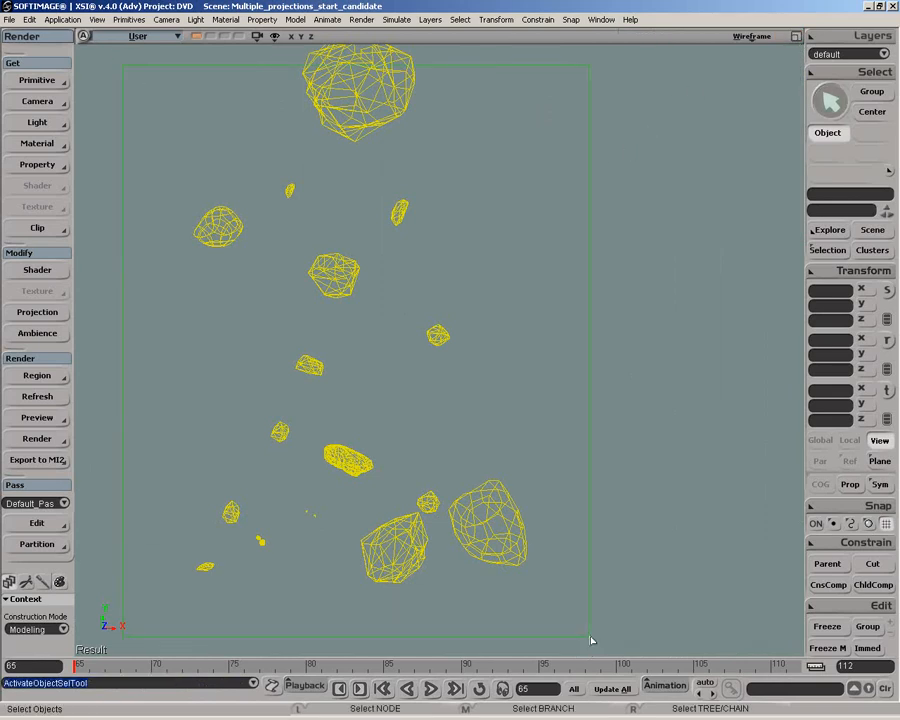
pyautogui.moveTo(591, 640); pyautogui.dragTo(591, 640)
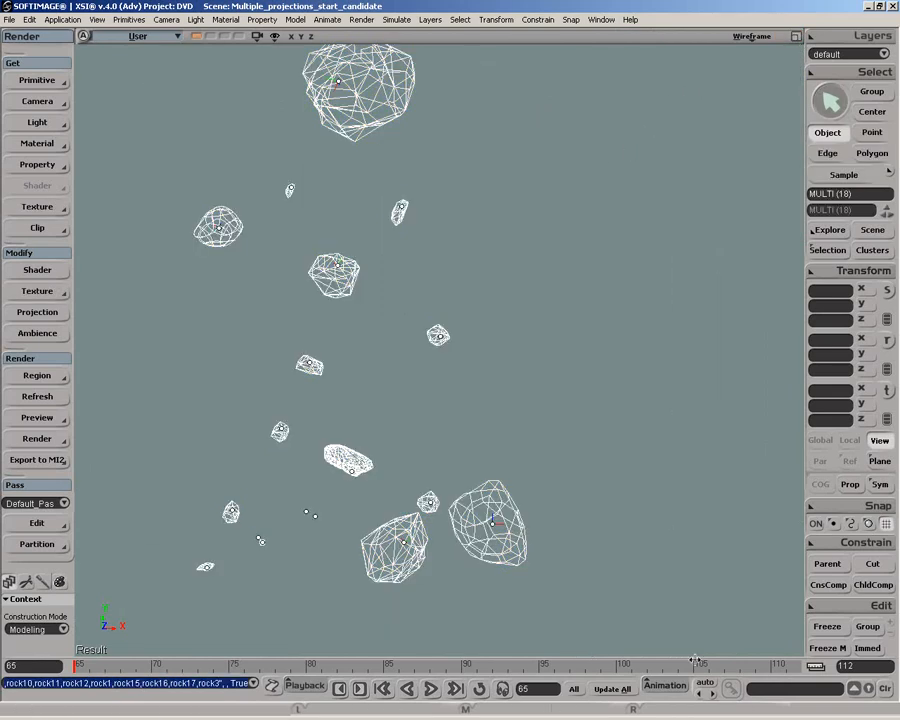
pyautogui.click(867, 627)
pyautogui.click(275, 287)
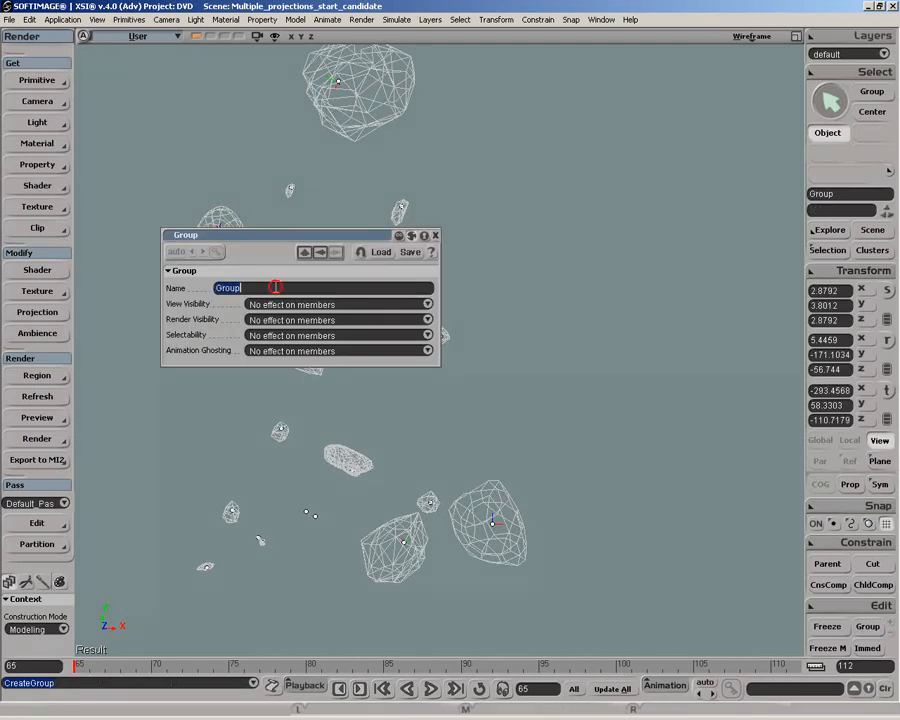
pyautogui.write('ro')
pyautogui.click(435, 235)
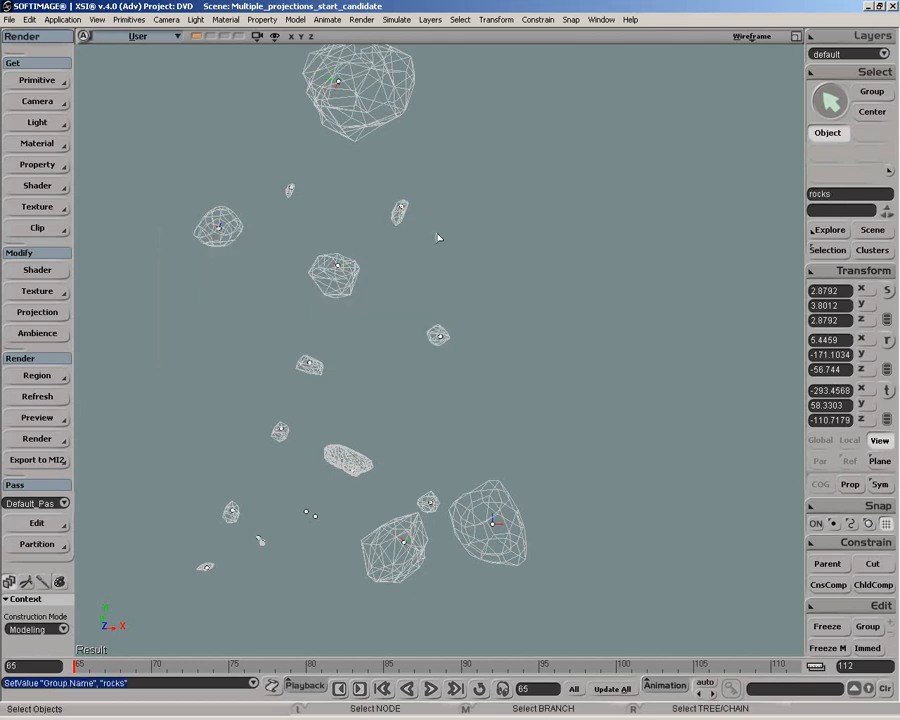
# Create a PlanarXY texture projection on the rocks group, named tp_group_rocks, with its support named ts_group_rocks
pyautogui.click(58, 164)
pyautogui.moveTo(150, 169)
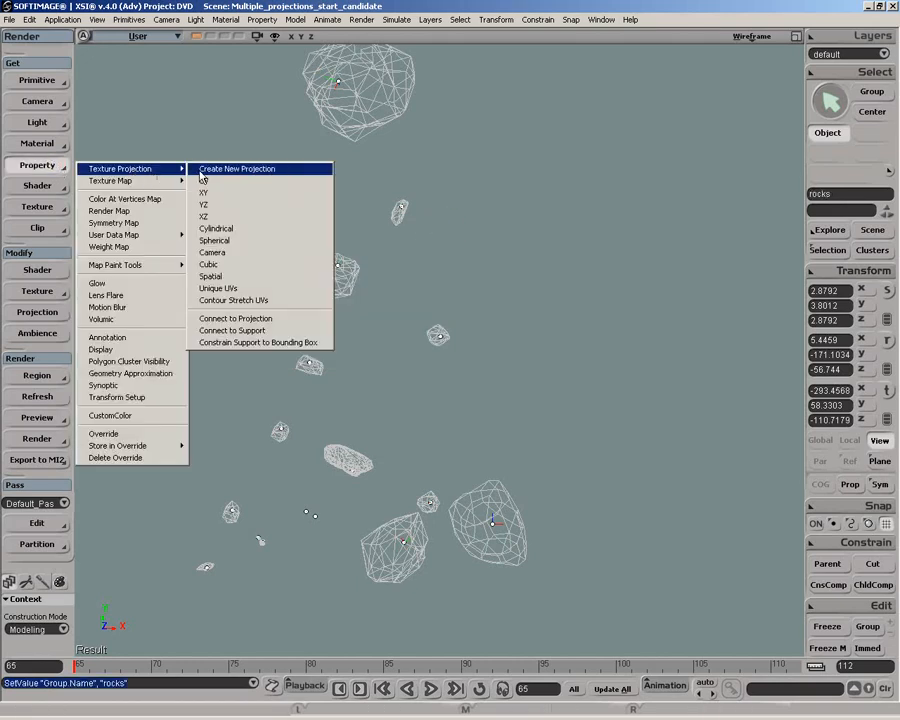
pyautogui.click(309, 170)
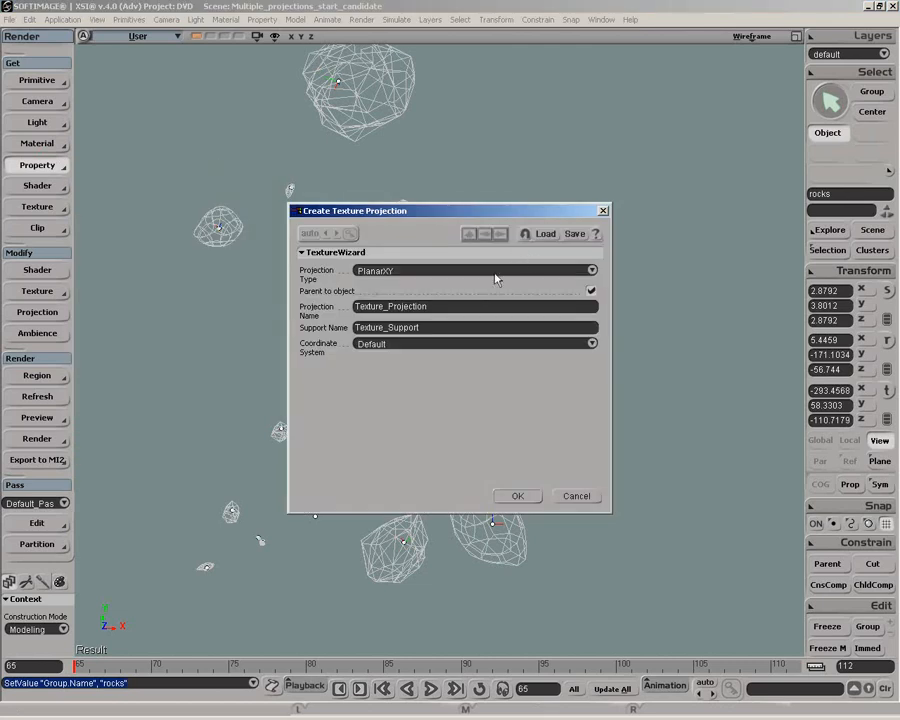
pyautogui.doubleClick(447, 306)
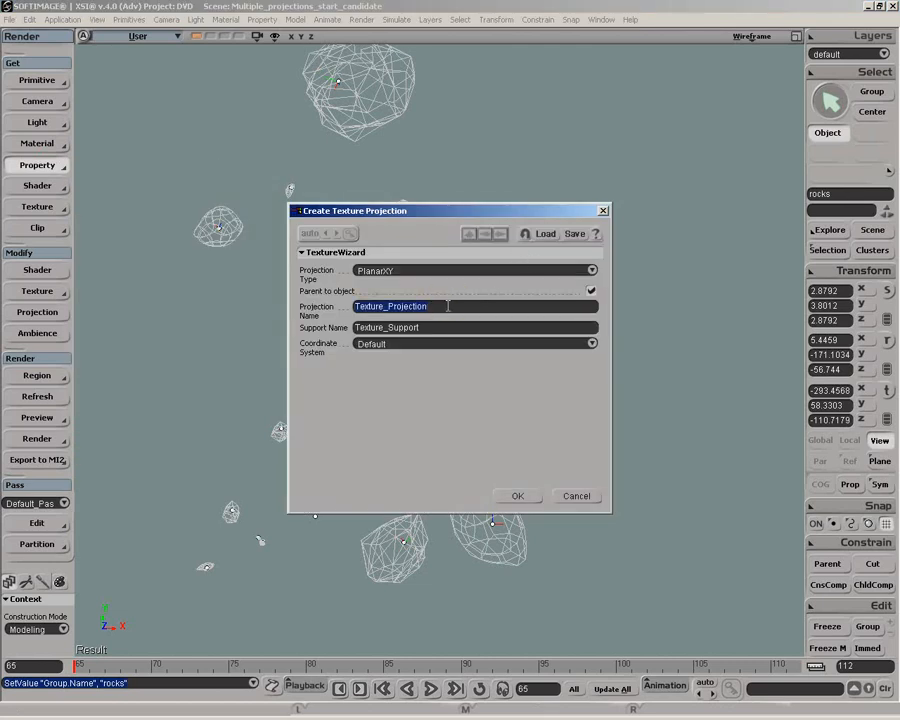
pyautogui.write('tp_group_rocks')
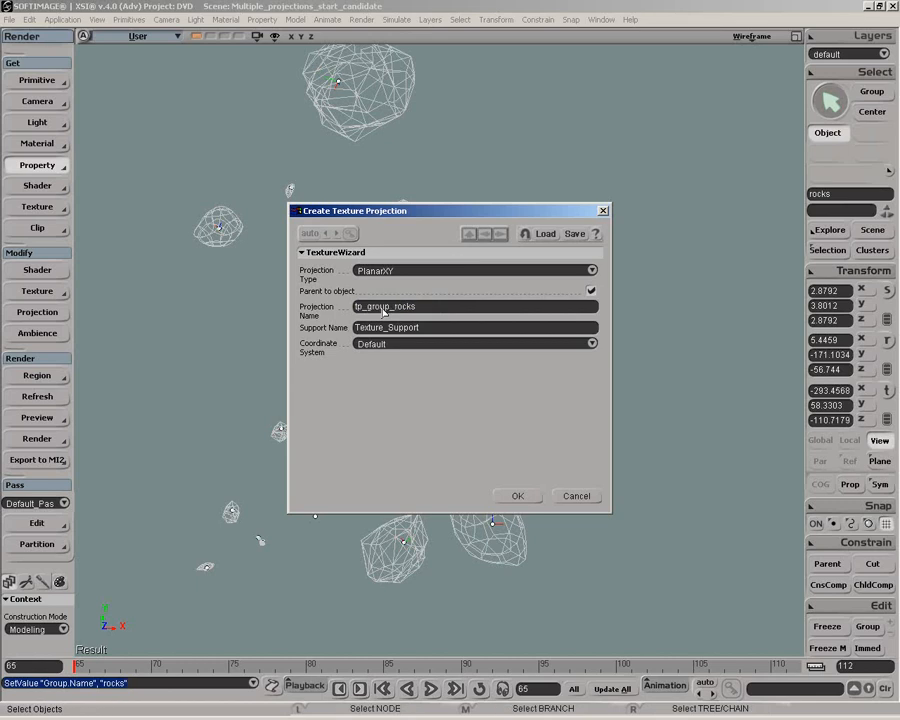
pyautogui.doubleClick(426, 327)
pyautogui.write('ts_group_rocks')
pyautogui.click(517, 495)
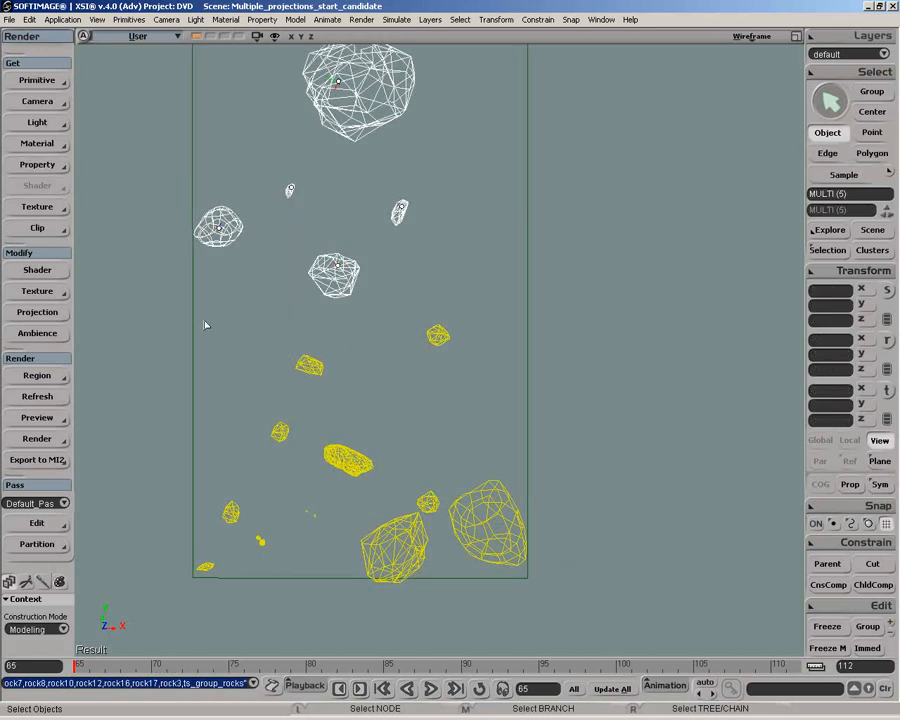
# Create a Cylindrical texture projection on the five uppermost rocks, naming the projection tp_individual_rocks and the support ts_individual_rock
pyautogui.click(60, 165)
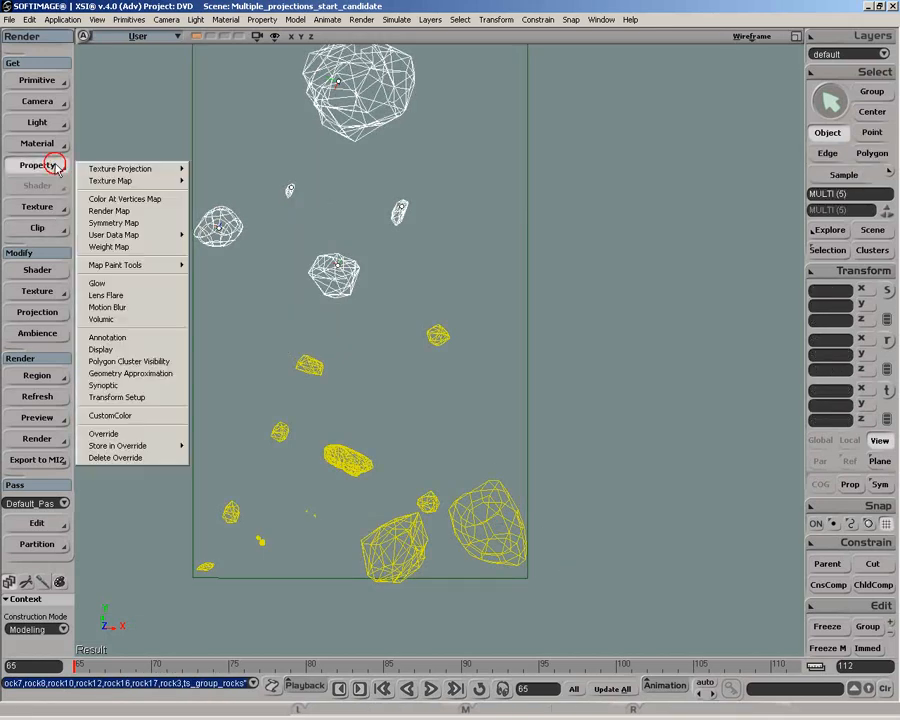
pyautogui.moveTo(128, 170)
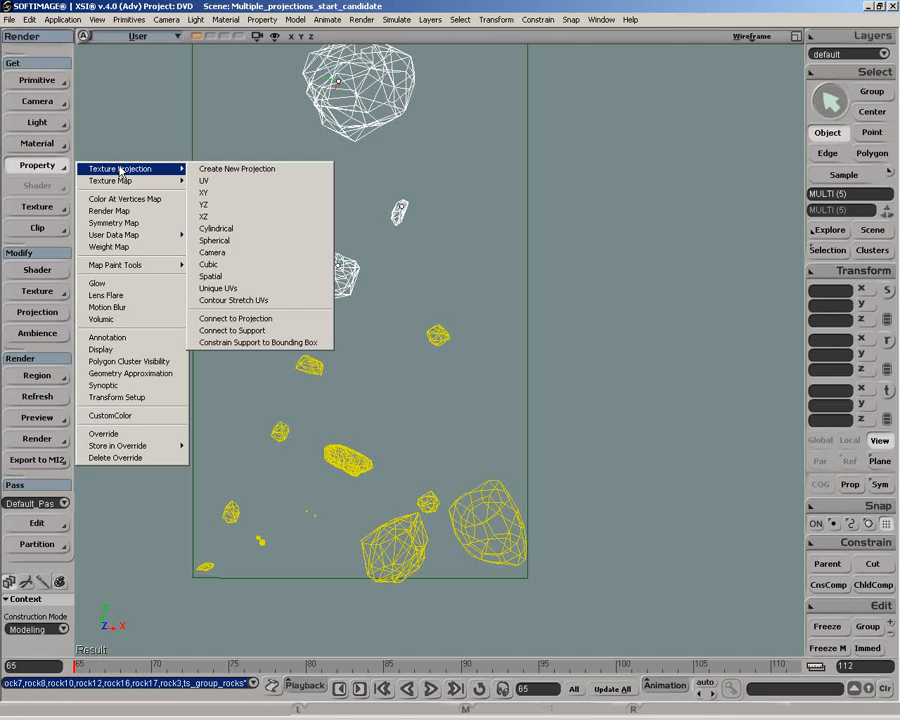
pyautogui.click(290, 176)
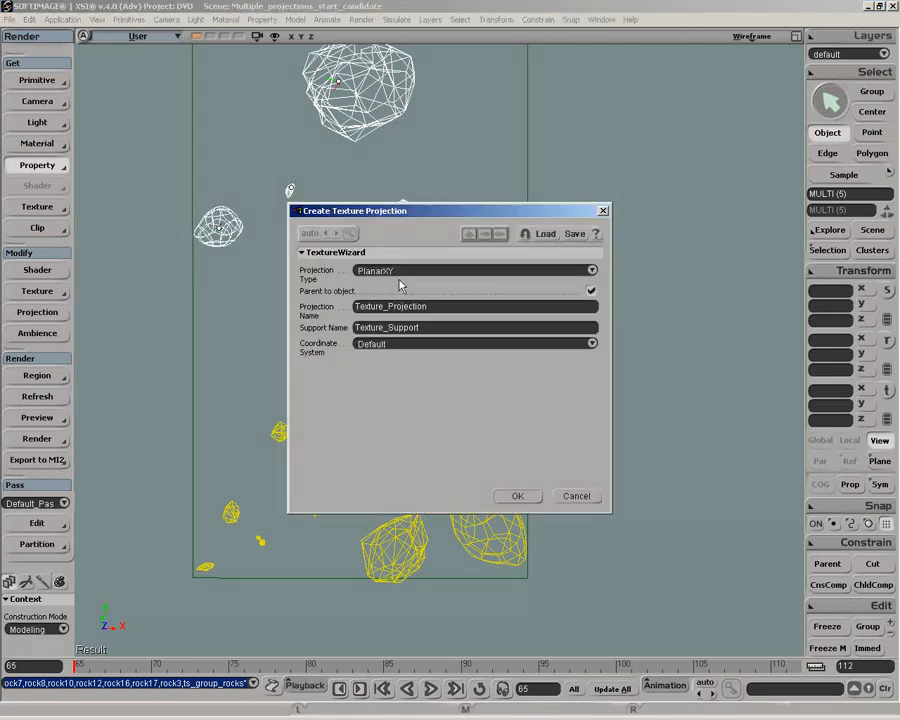
pyautogui.click(591, 268)
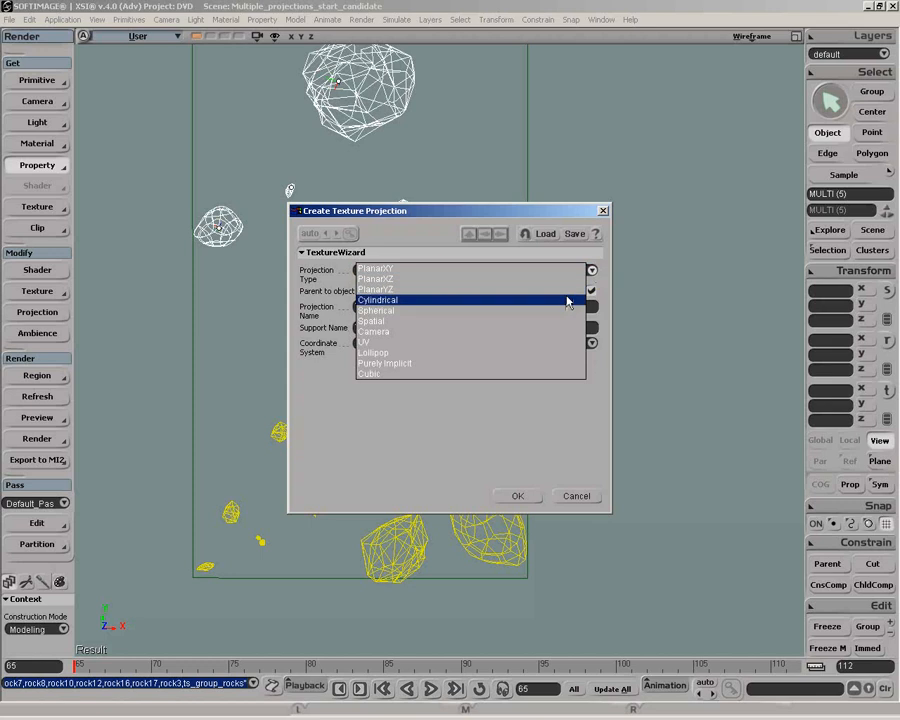
pyautogui.click(566, 301)
pyautogui.doubleClick(454, 306)
pyautogui.press('BackSpace')
pyautogui.write('tp_in')
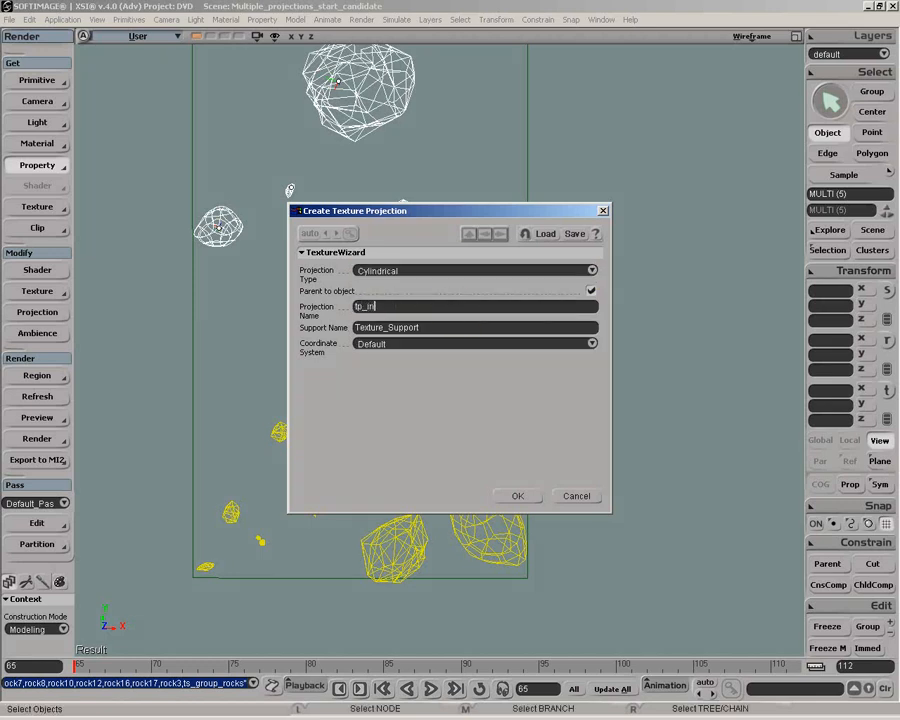
pyautogui.write('dividual_rocks')
pyautogui.doubleClick(451, 326)
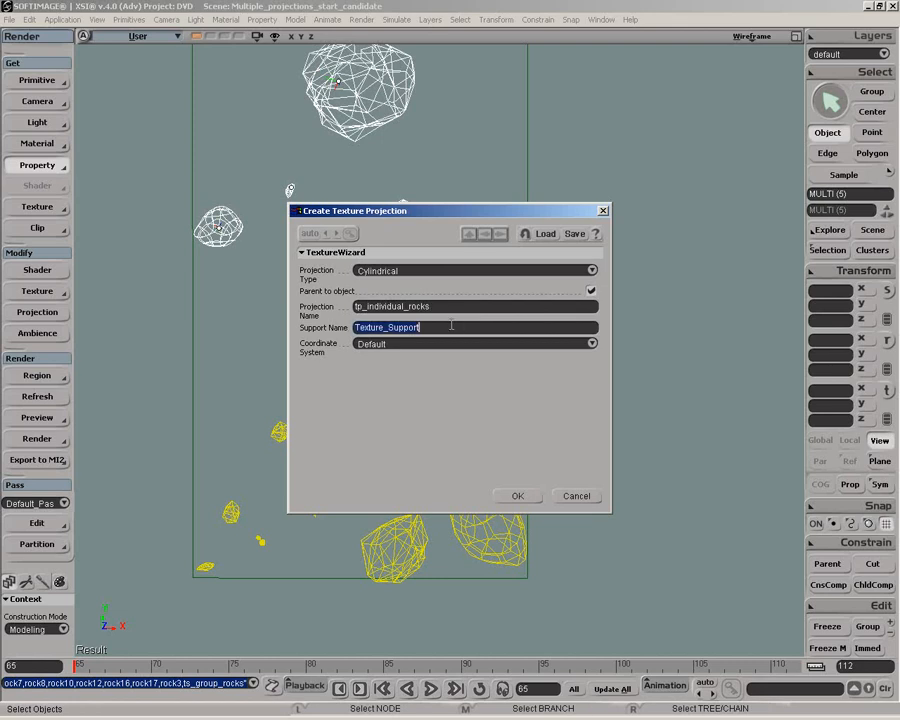
pyautogui.write('ts_individual_rock')
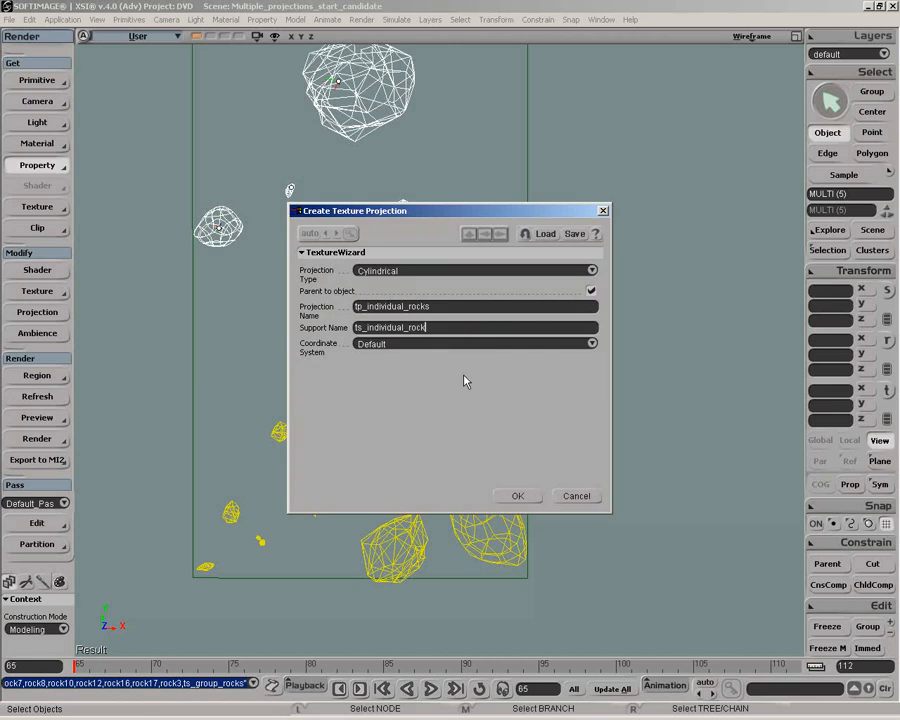
pyautogui.click(517, 494)
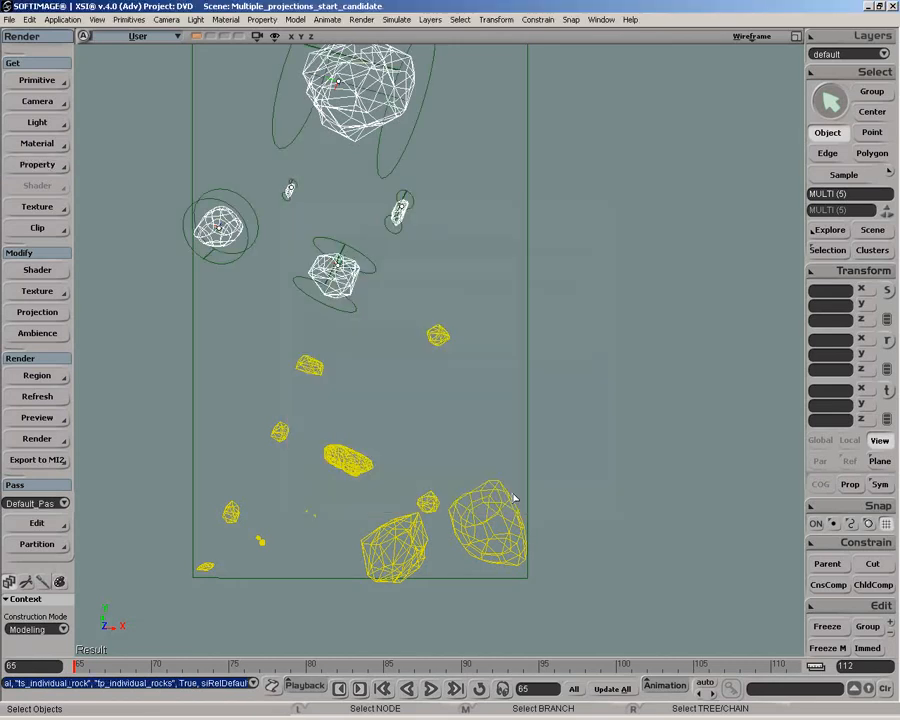
# Select the 13 lower rocks and start a new texture projection of type Spherical for them
pyautogui.click(216, 337)
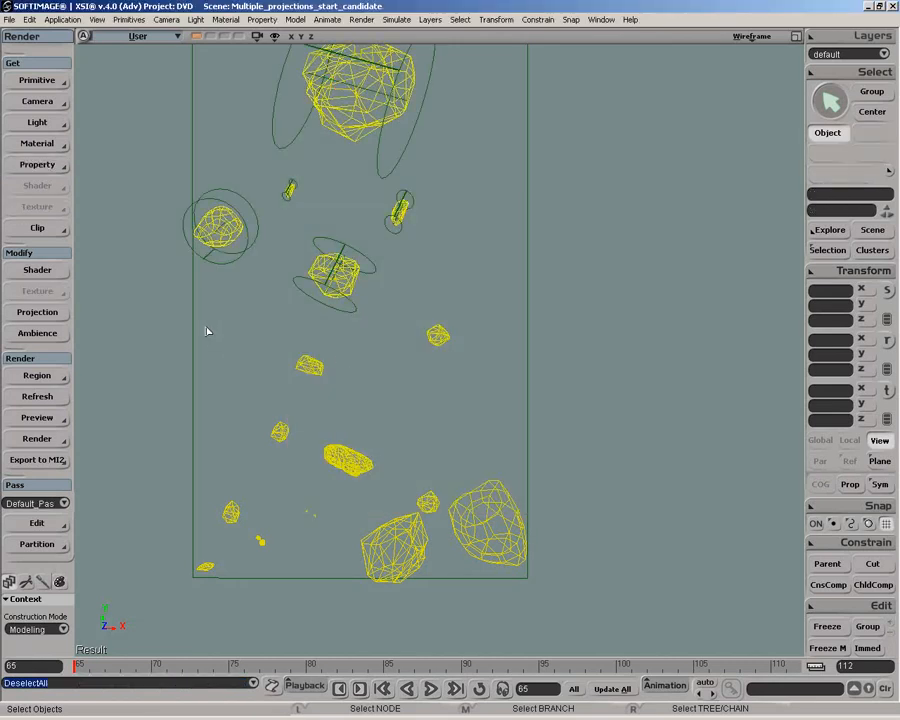
pyautogui.moveTo(206, 318); pyautogui.dragTo(510, 573)
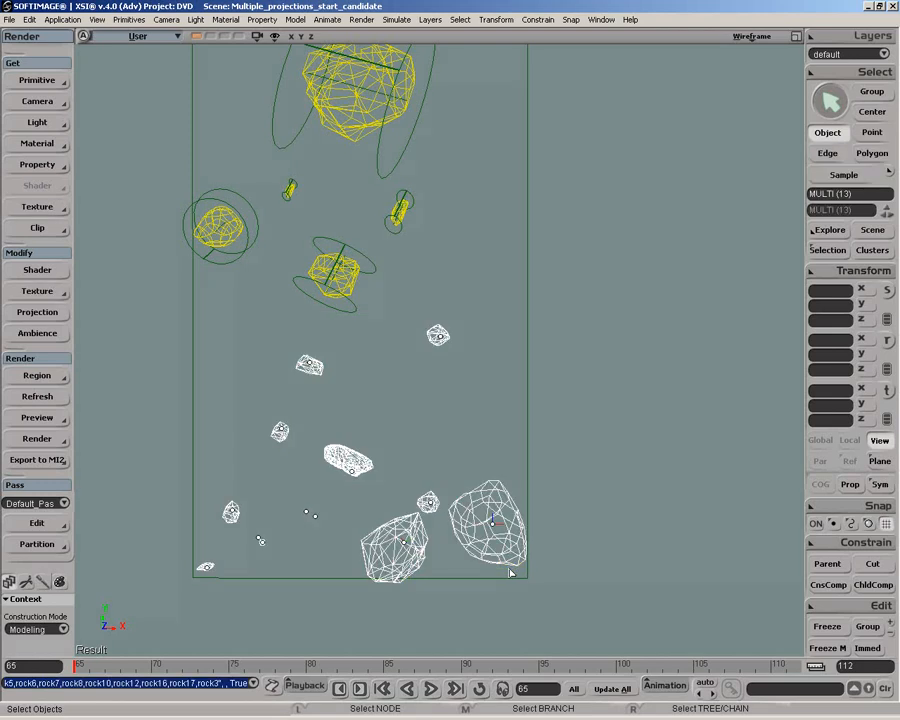
pyautogui.click(52, 167)
pyautogui.moveTo(98, 174)
pyautogui.click(230, 169)
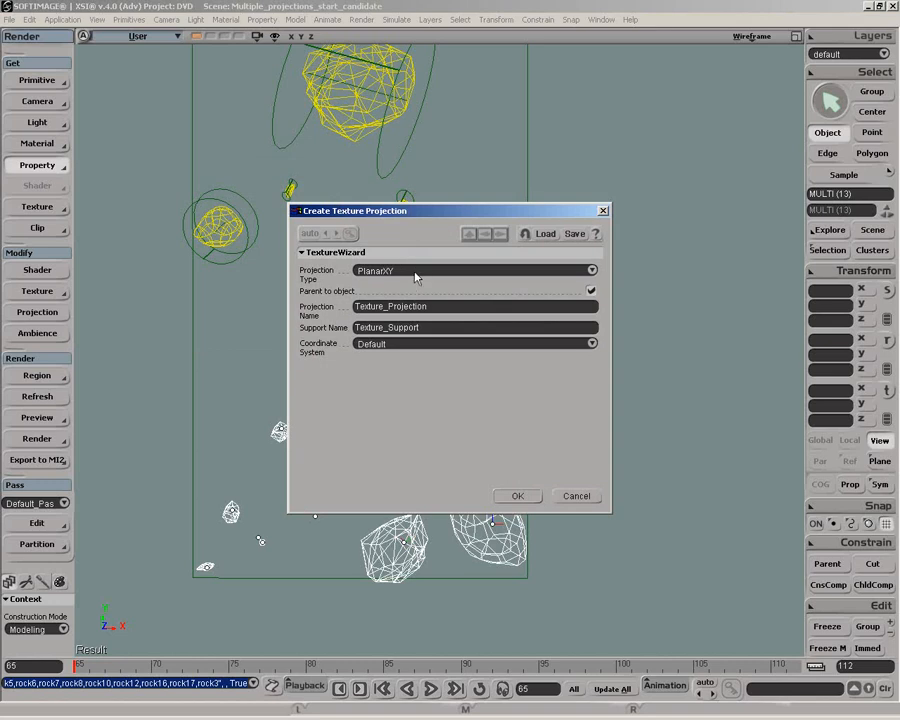
pyautogui.click(425, 280)
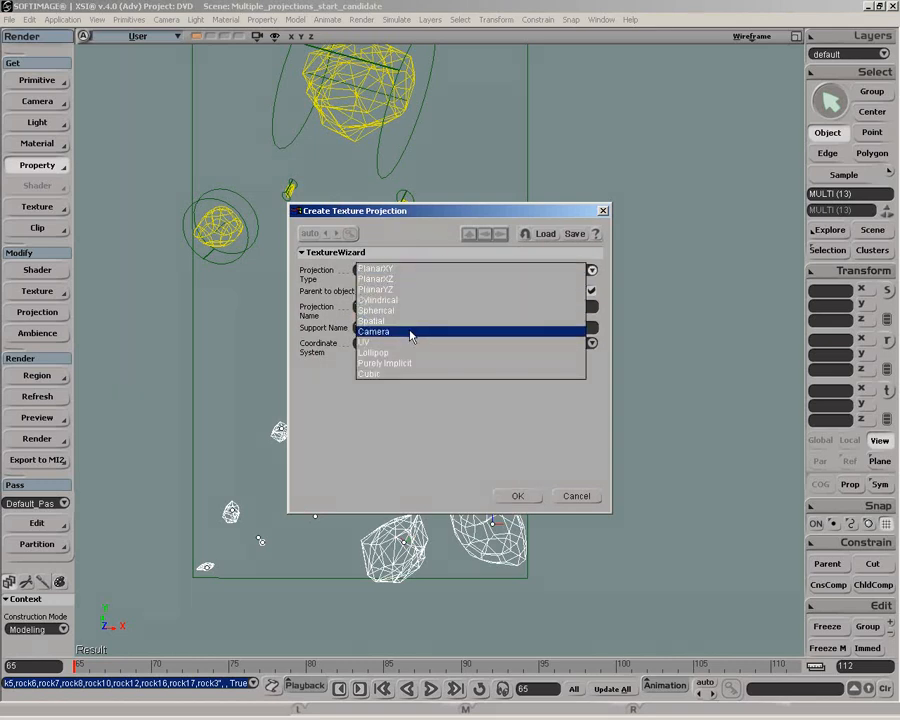
pyautogui.click(406, 311)
# Name the spherical projection tp_individual_rocks and its support ts_individual_rocks, and create it
pyautogui.doubleClick(434, 306)
pyautogui.press('BackSpace')
pyautogui.write('tp_individual_rocks')
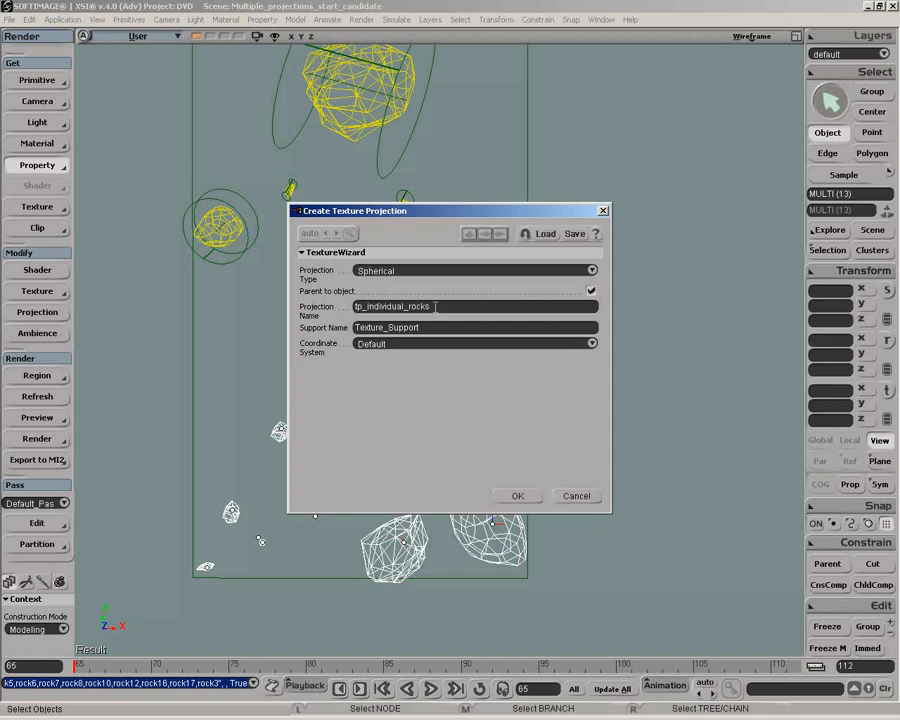
pyautogui.doubleClick(428, 327)
pyautogui.press('BackSpace')
pyautogui.write('ts_individual_rocks')
pyautogui.click(516, 495)
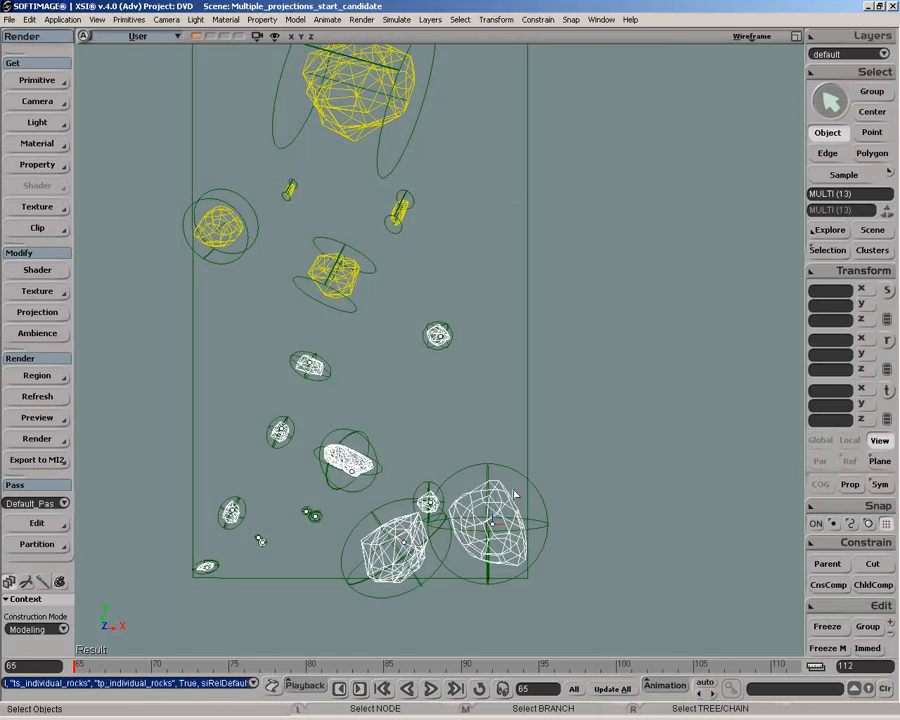
# Select rock1, list its texture projections and open the properties of its cylindrical tp_individual_rocks projection
pyautogui.click(584, 480)
pyautogui.press('z')
pyautogui.moveTo(577, 450); pyautogui.dragTo(577, 457)
pyautogui.click(352, 142)
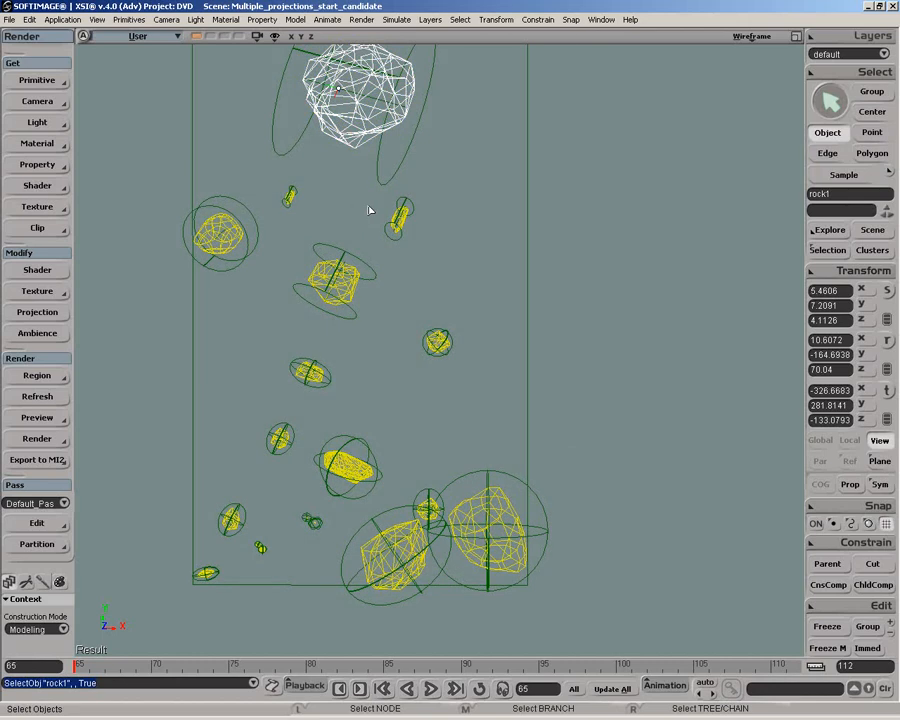
pyautogui.click(826, 230)
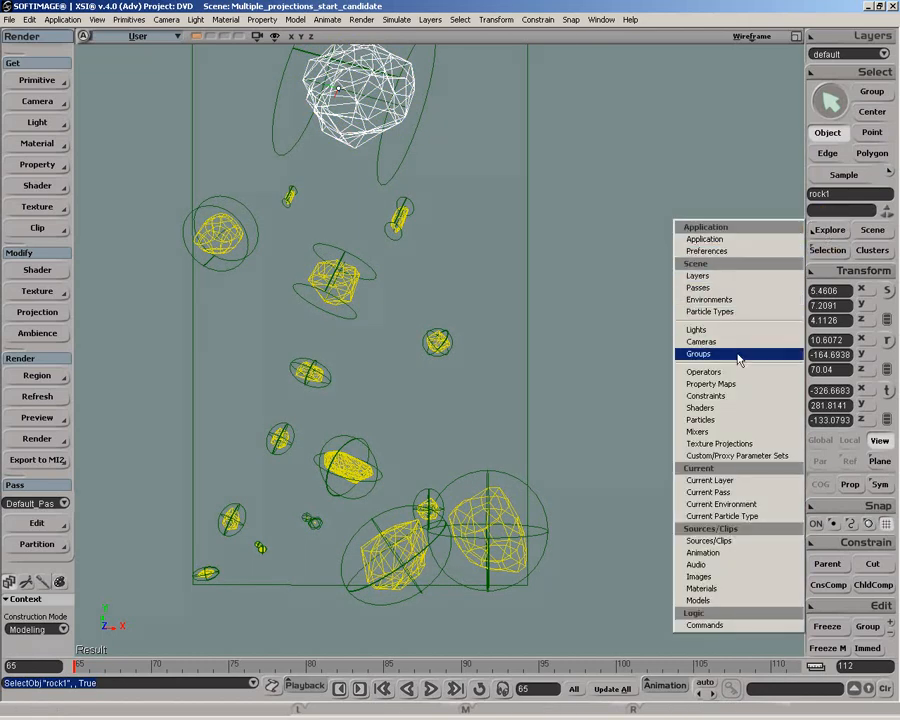
pyautogui.click(741, 443)
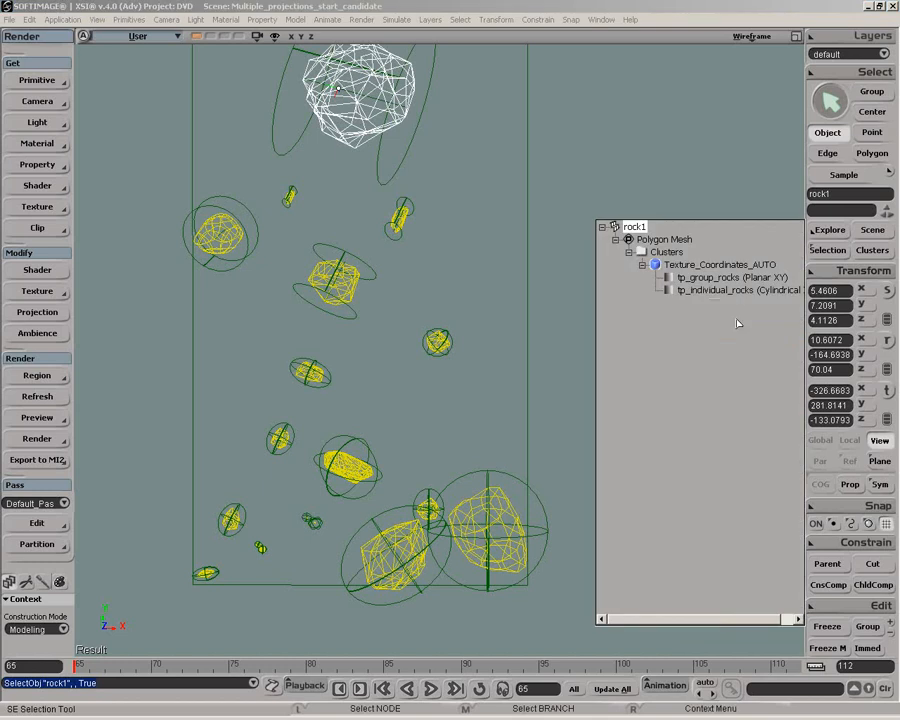
pyautogui.click(695, 290)
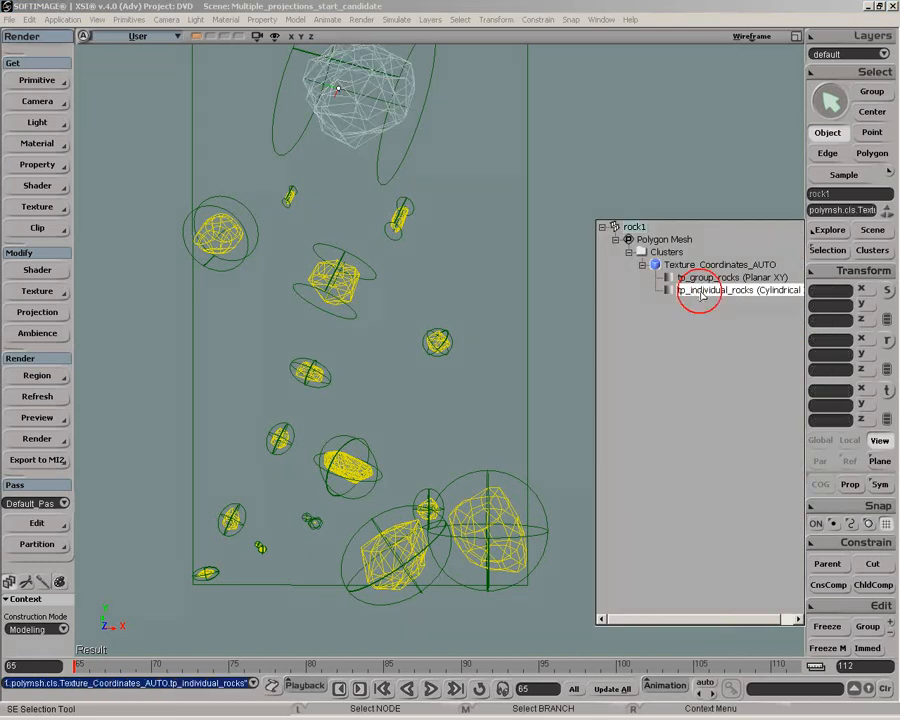
pyautogui.click(666, 292)
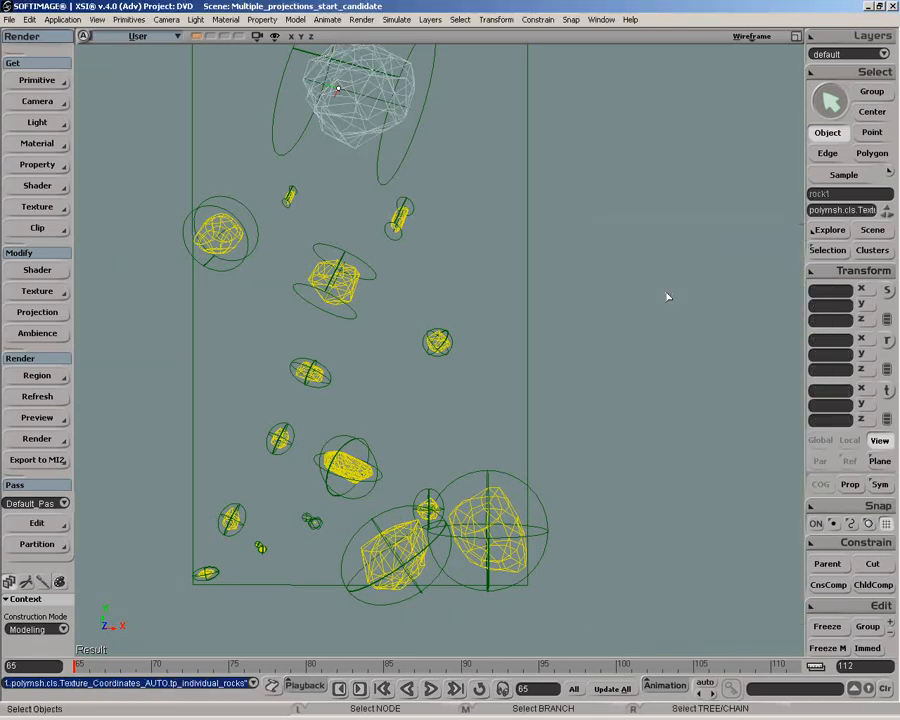
pyautogui.moveTo(380, 238); pyautogui.dragTo(738, 71)
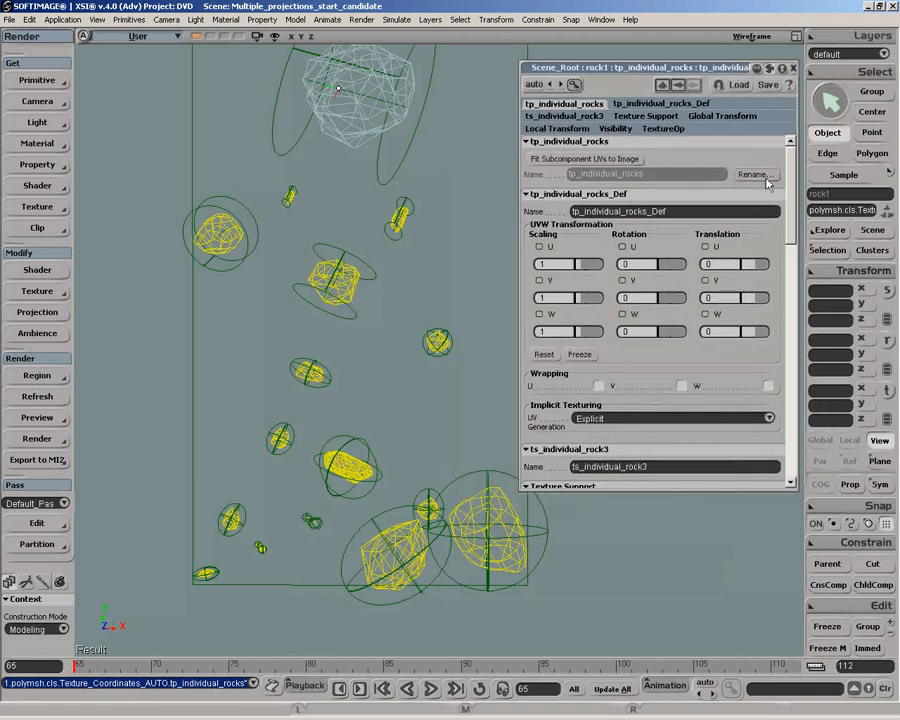
# Rename rock1's cylindrical texture projection to tp_ind_rocks
pyautogui.click(757, 176)
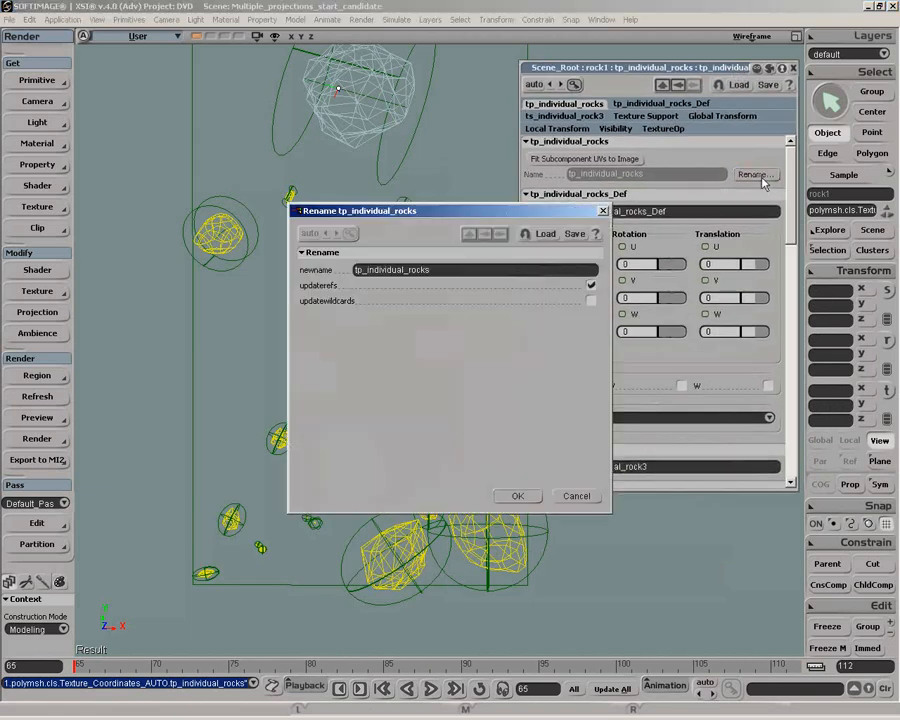
pyautogui.click(402, 270)
pyautogui.click(402, 270)
pyautogui.press('BackSpace')
pyautogui.press('BackSpace')
pyautogui.press('BackSpace')
pyautogui.press('BackSpace')
pyautogui.press('BackSpace')
pyautogui.press('BackSpace')
pyautogui.press('BackSpace')
pyautogui.click(517, 495)
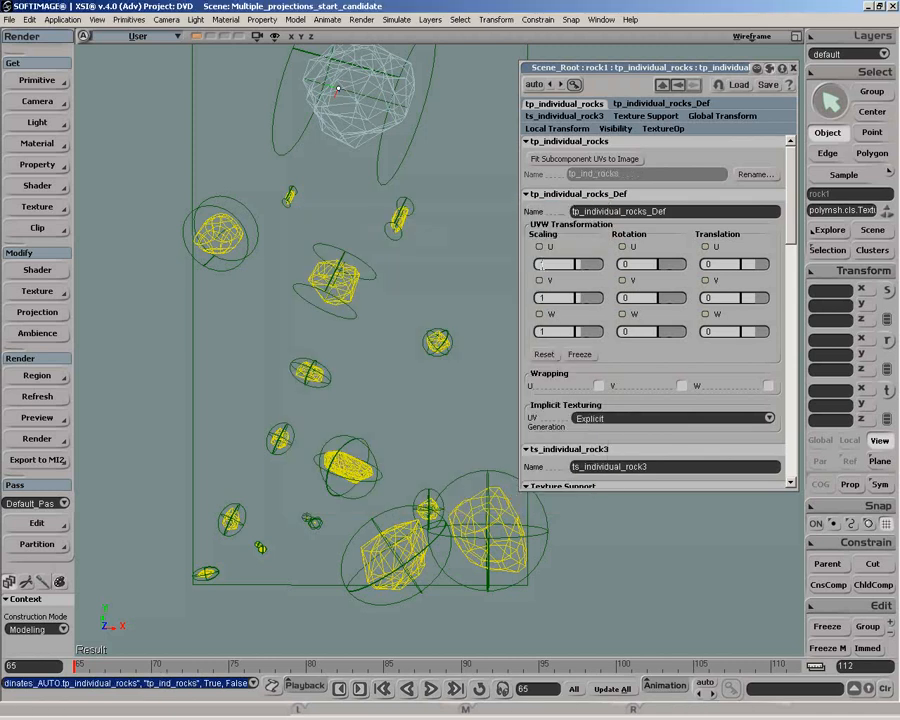
# Select rock2, list its texture projections and open the properties of its spherical tp_individual_rocks projection
pyautogui.click(395, 530)
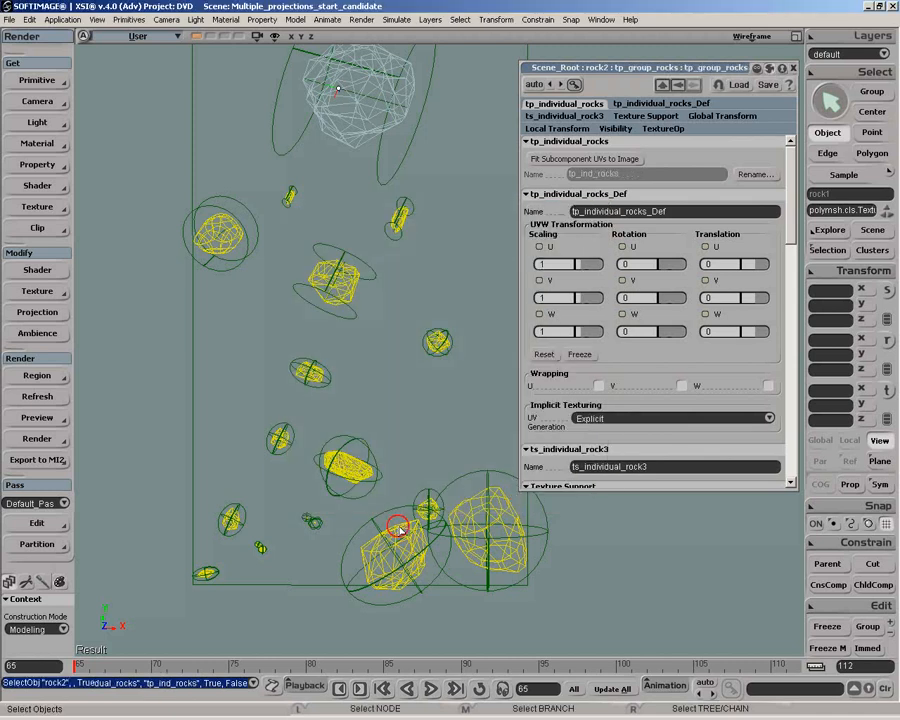
pyautogui.click(793, 70)
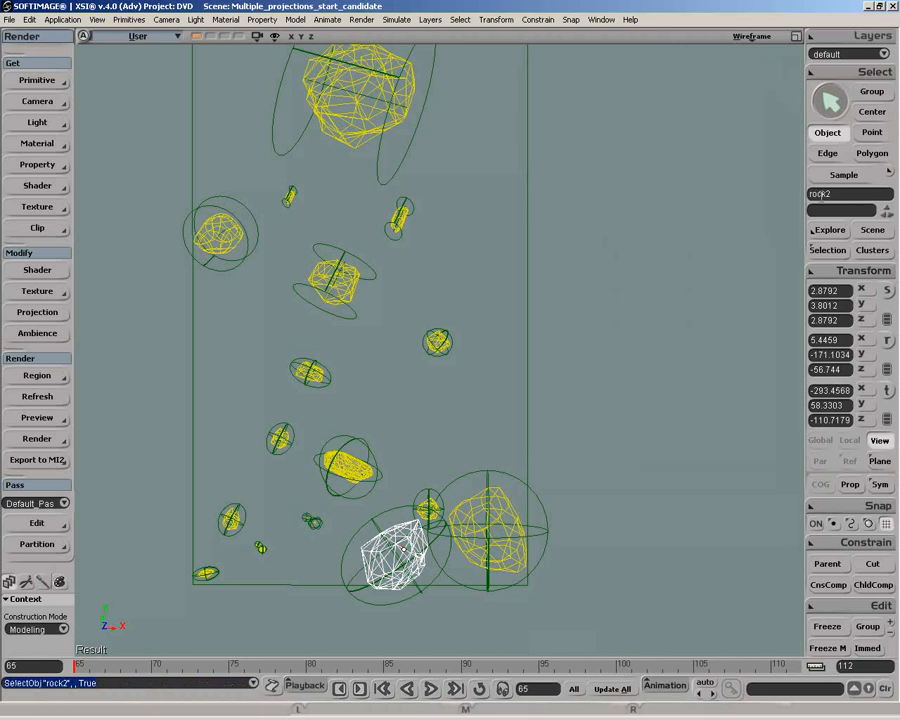
pyautogui.click(823, 233)
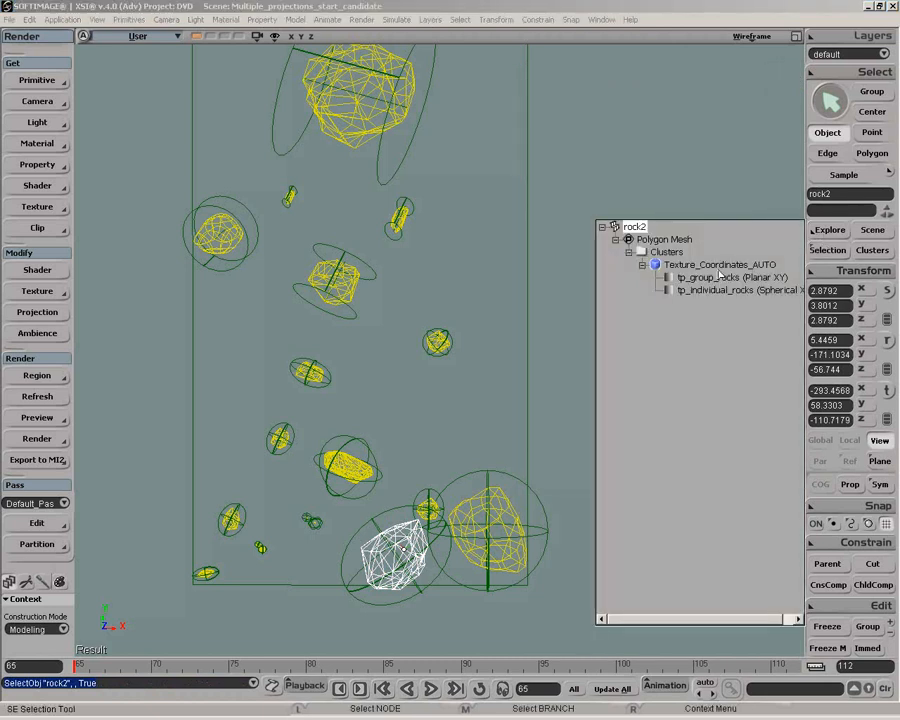
pyautogui.click(668, 291)
# Rename rock2's spherical texture projection to tp_indiv_rocks
pyautogui.click(763, 175)
pyautogui.click(408, 270)
pyautogui.press('BackSpace')
pyautogui.press('BackSpace')
pyautogui.press('BackSpace')
pyautogui.press('BackSpace')
pyautogui.press('BackSpace')
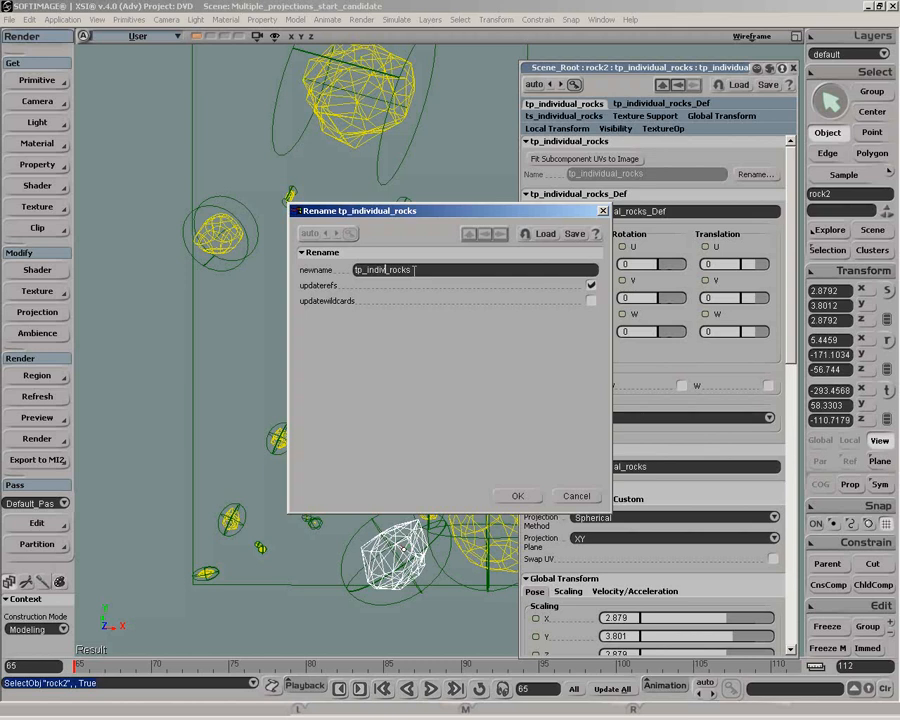
pyautogui.click(509, 495)
# Select rock3, list its texture projections and open the properties of its spherical tp_individual_rocks projection
pyautogui.click(467, 501)
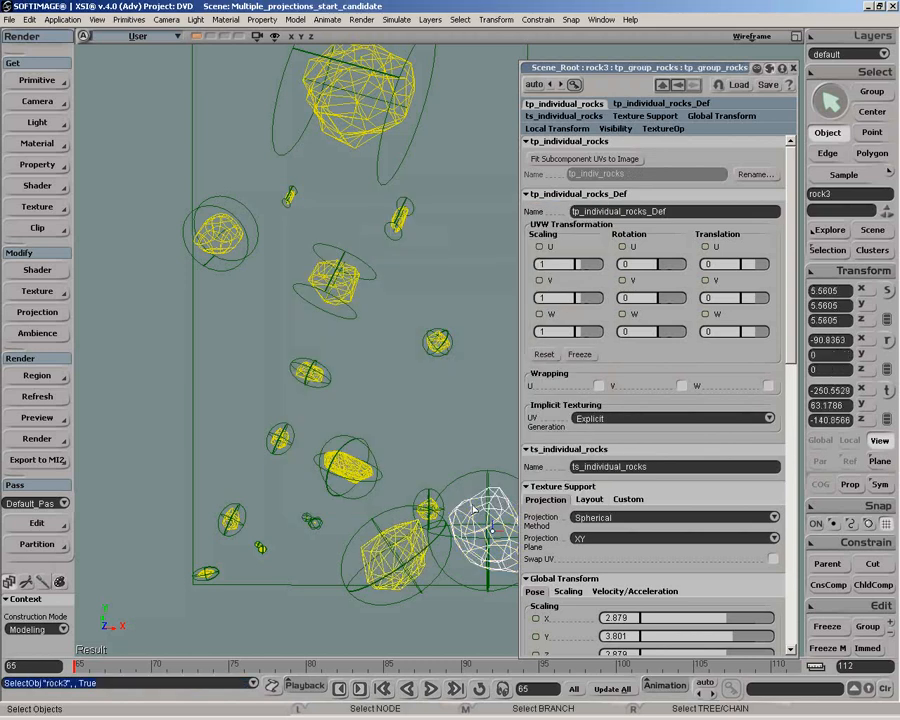
pyautogui.click(793, 68)
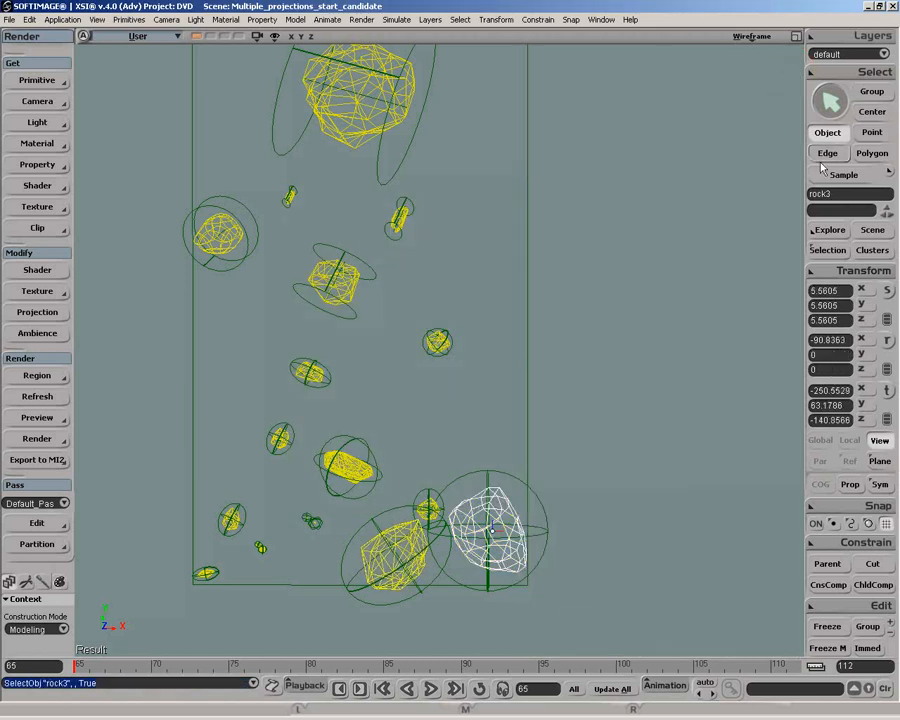
pyautogui.click(829, 230)
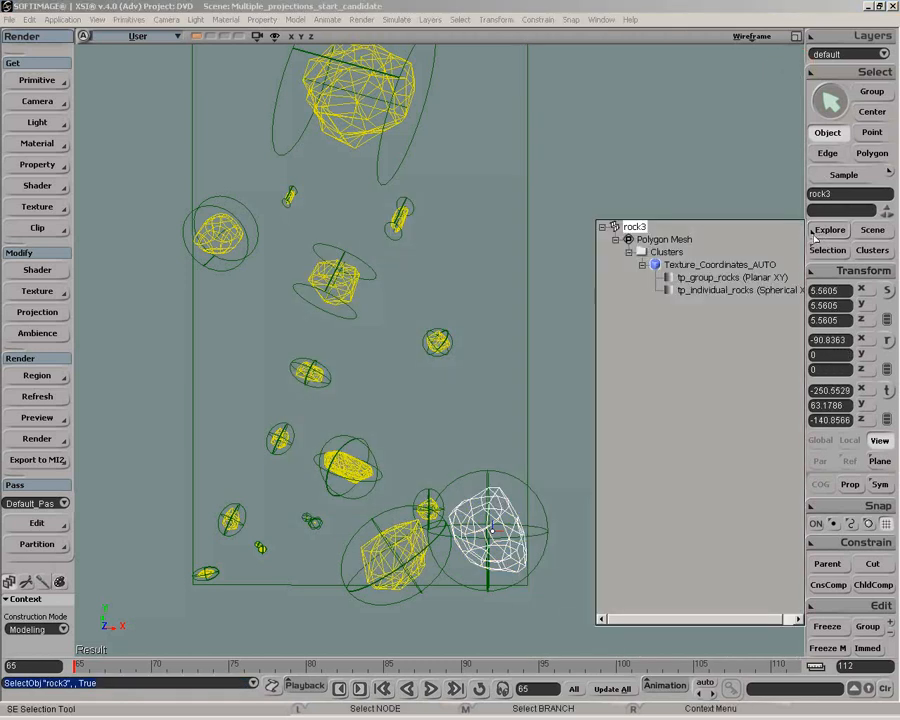
pyautogui.click(670, 292)
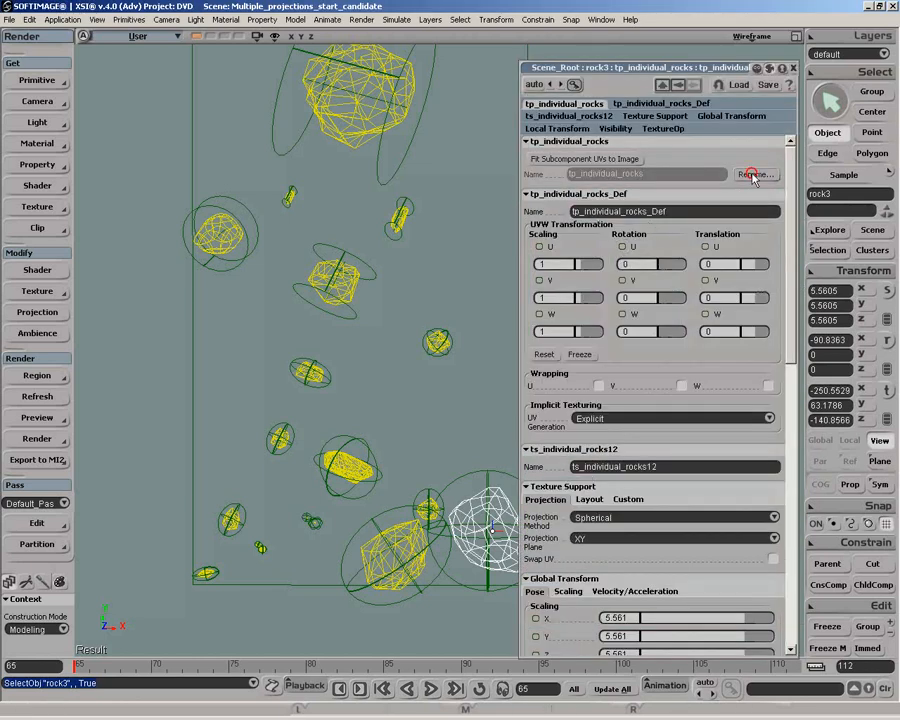
# Rename rock3's spherical texture projection to tp_indivi_rocks and close its properties
pyautogui.click(753, 175)
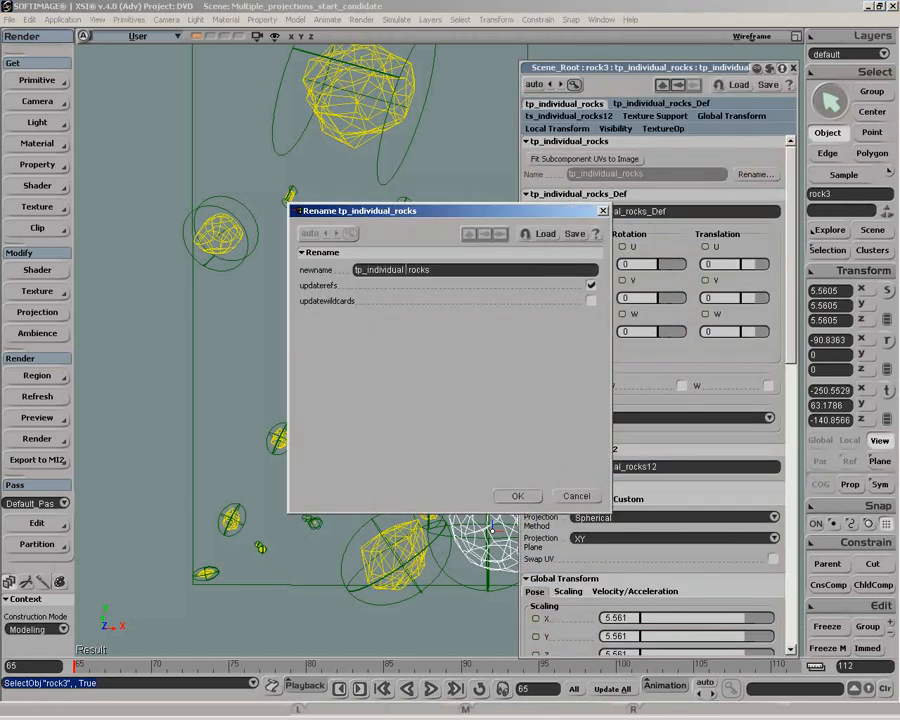
pyautogui.click(401, 270)
pyautogui.press('BackSpace')
pyautogui.press('BackSpace')
pyautogui.press('BackSpace')
pyautogui.press('BackSpace')
pyautogui.click(517, 495)
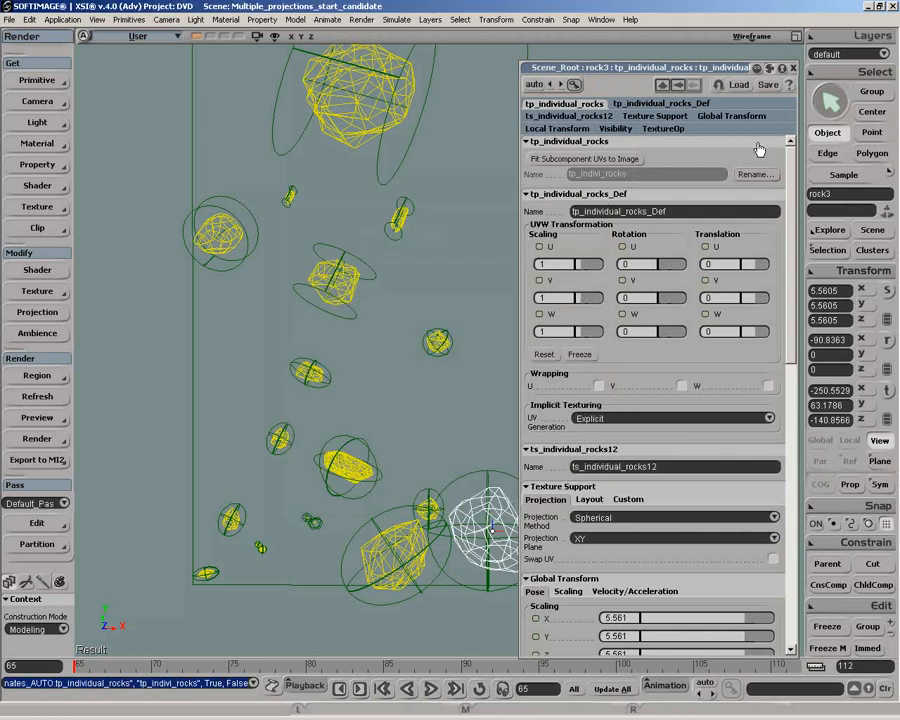
pyautogui.click(795, 67)
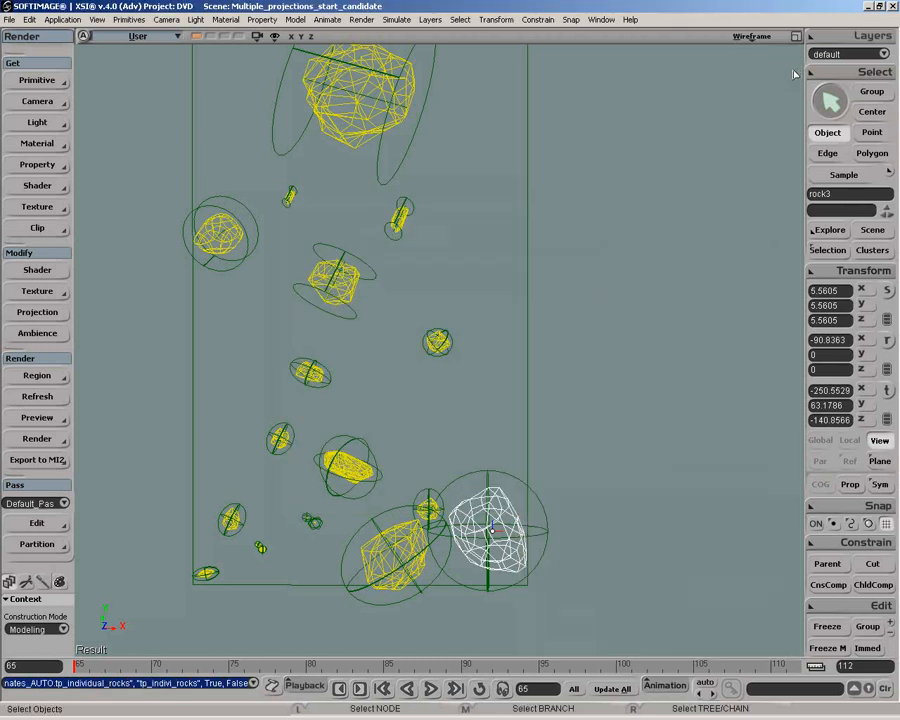
# Select the rocks group and assign it a Lambert material named Rock
pyautogui.click(752, 155)
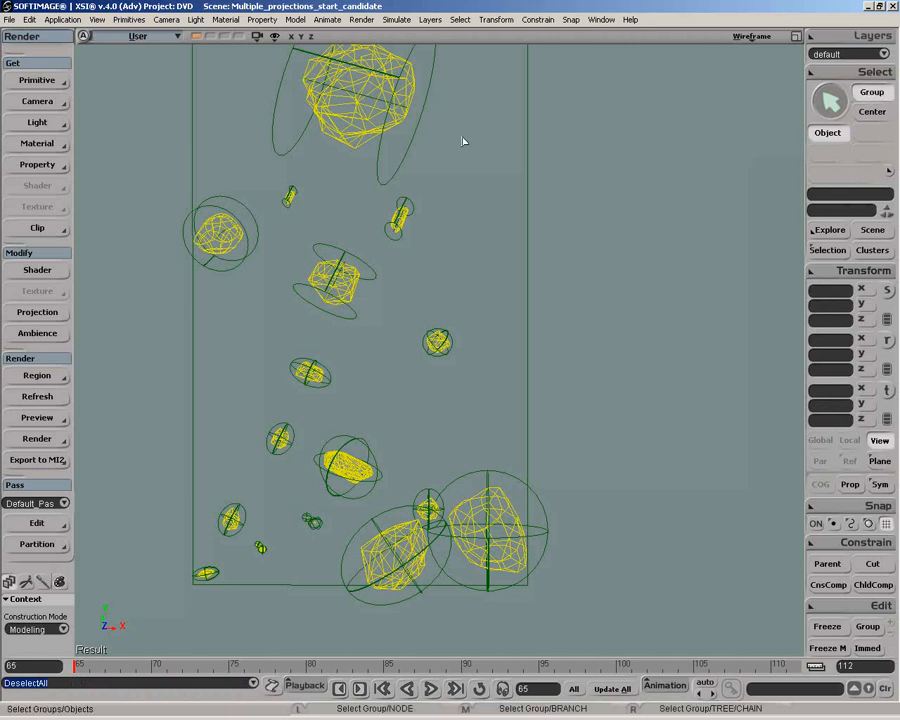
pyautogui.click(402, 206)
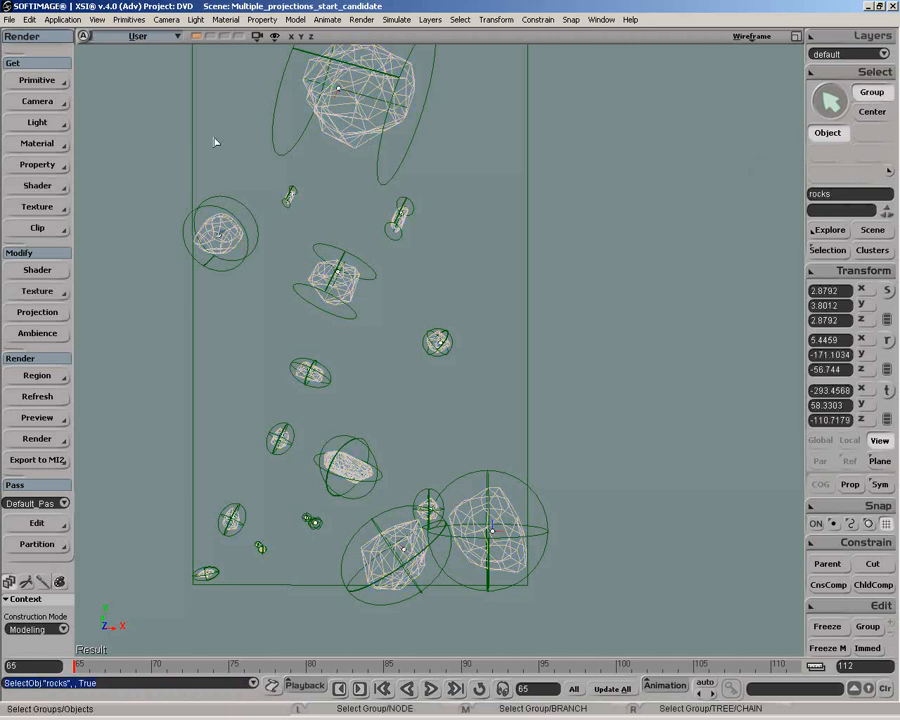
pyautogui.click(50, 143)
pyautogui.click(118, 189)
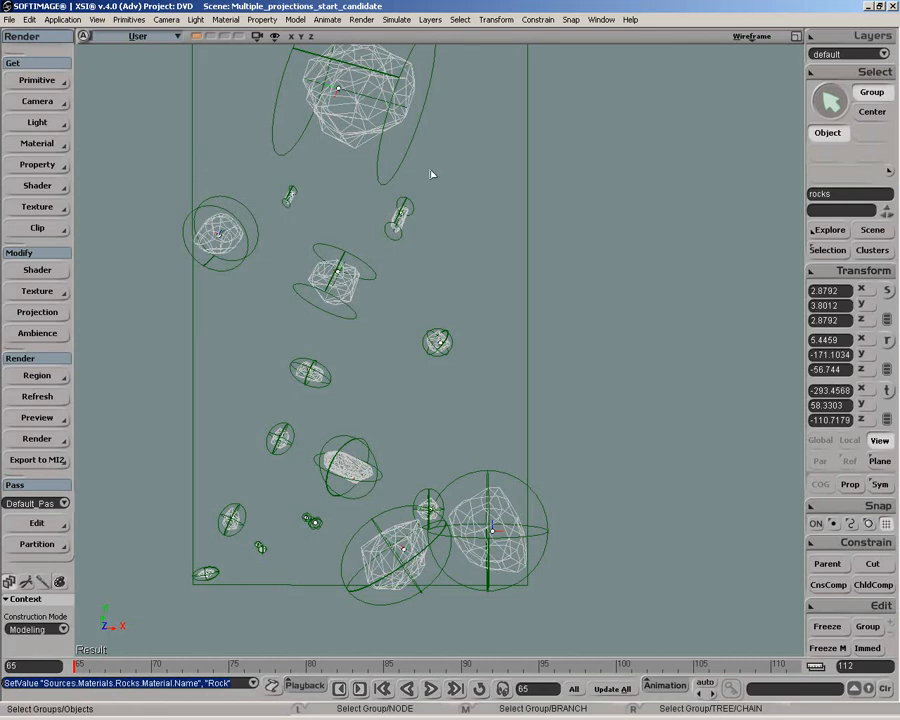
# Add an image texture to the rocks group's material and load rock_group.jpg from the project's Pictures folder
pyautogui.click(40, 207)
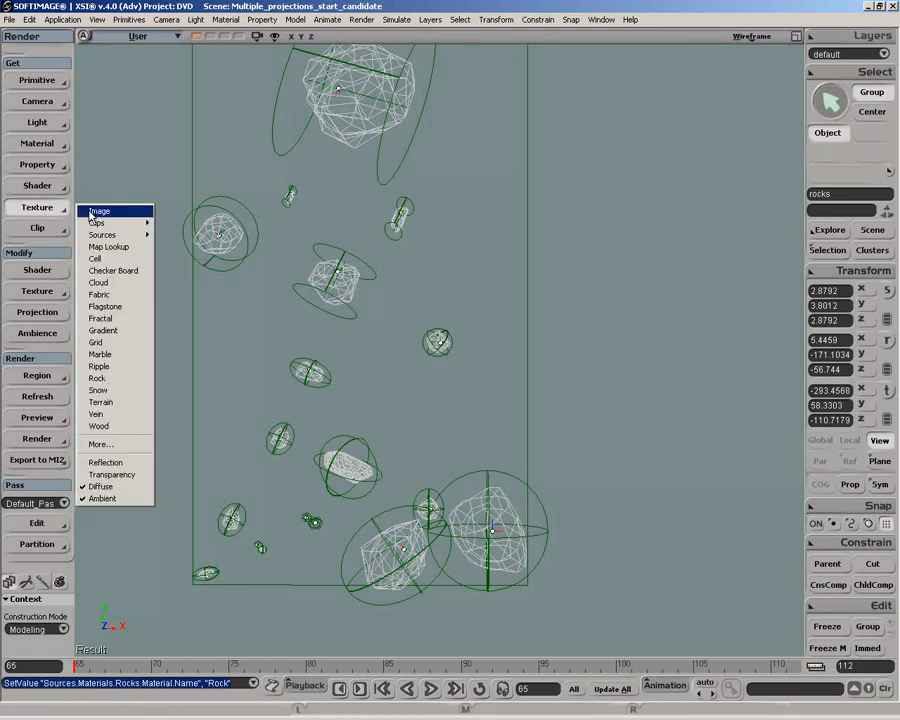
pyautogui.click(90, 212)
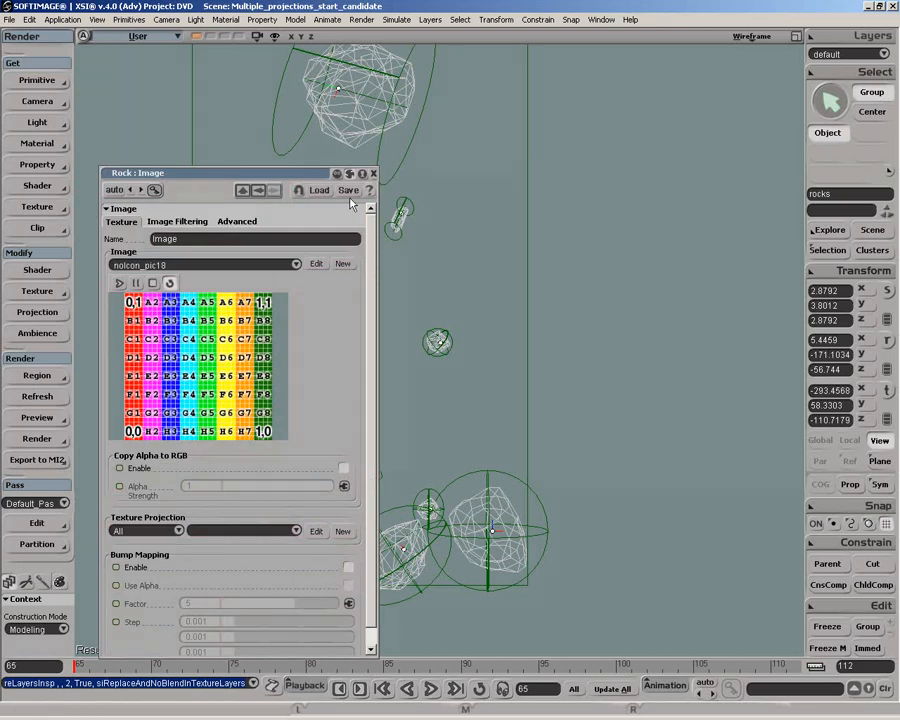
pyautogui.click(342, 265)
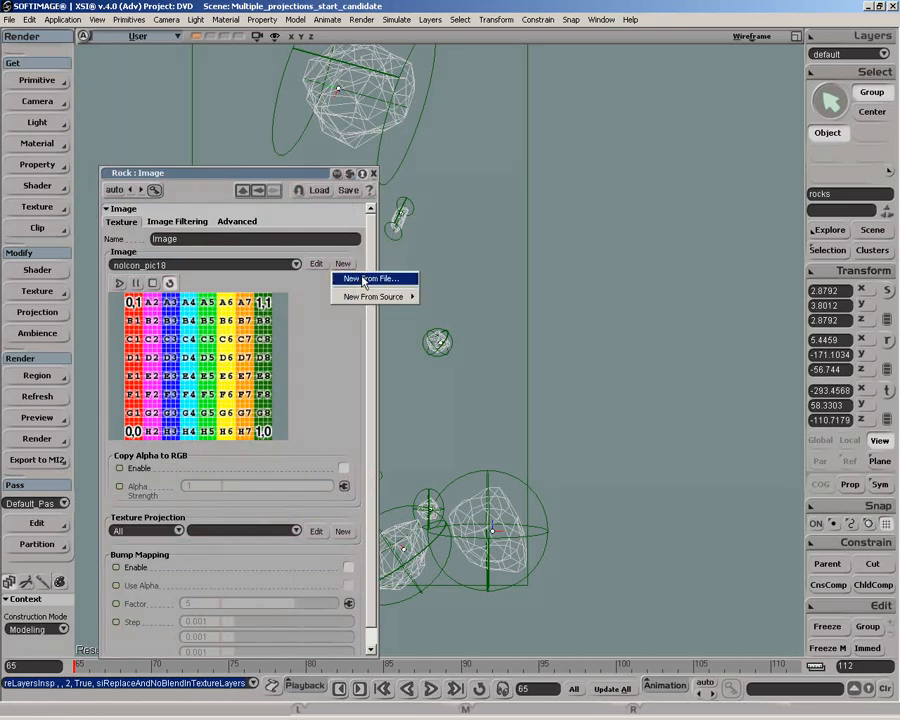
pyautogui.click(361, 280)
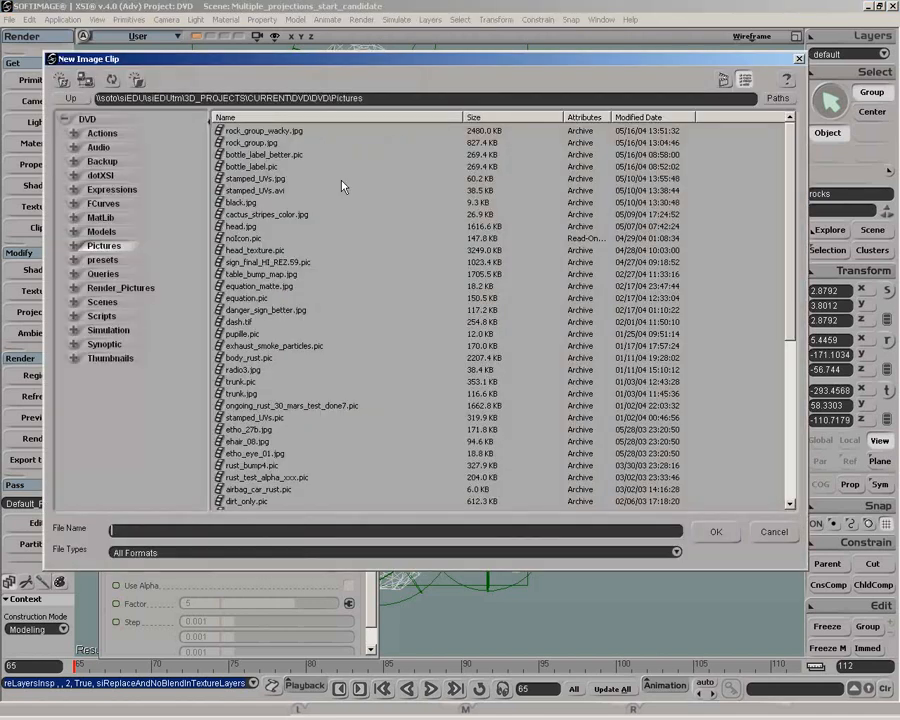
pyautogui.click(255, 142)
pyautogui.click(713, 531)
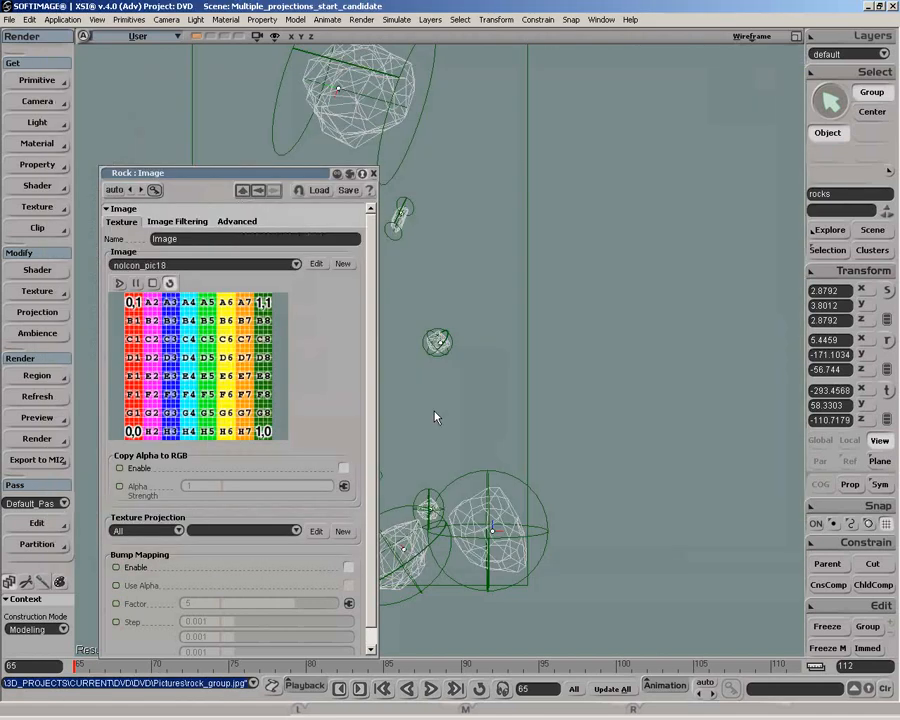
# Set the image's texture projection to tp_group_rocks (Planar XY) for all rocks and close its properties
pyautogui.moveTo(273, 183); pyautogui.dragTo(216, 37)
pyautogui.click(237, 384)
pyautogui.click(224, 383)
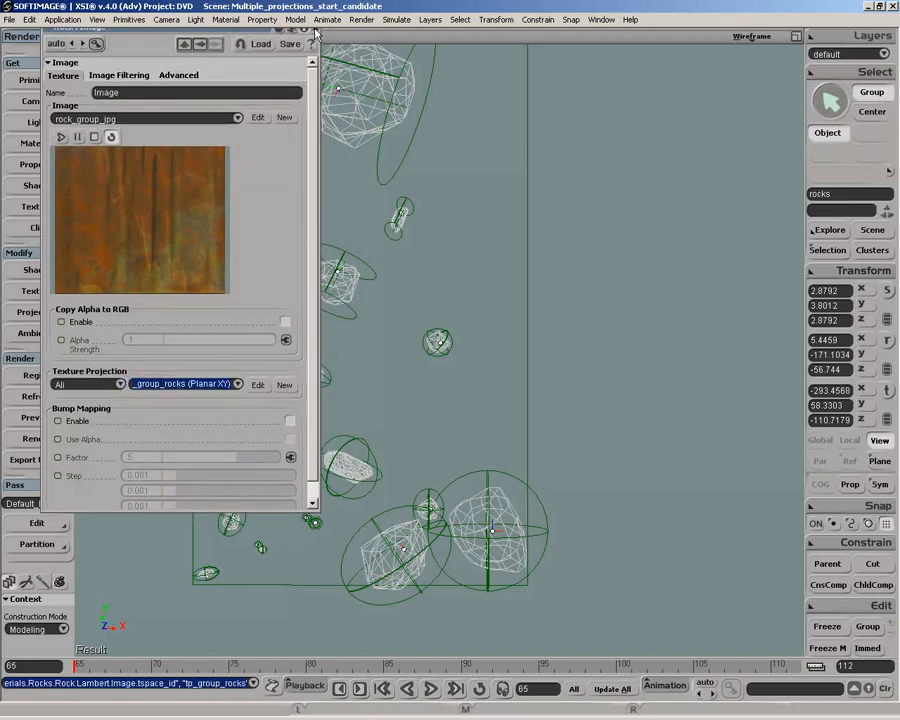
pyautogui.click(315, 30)
# Switch the viewport to Textured display and deselect the rocks group
pyautogui.click(754, 40)
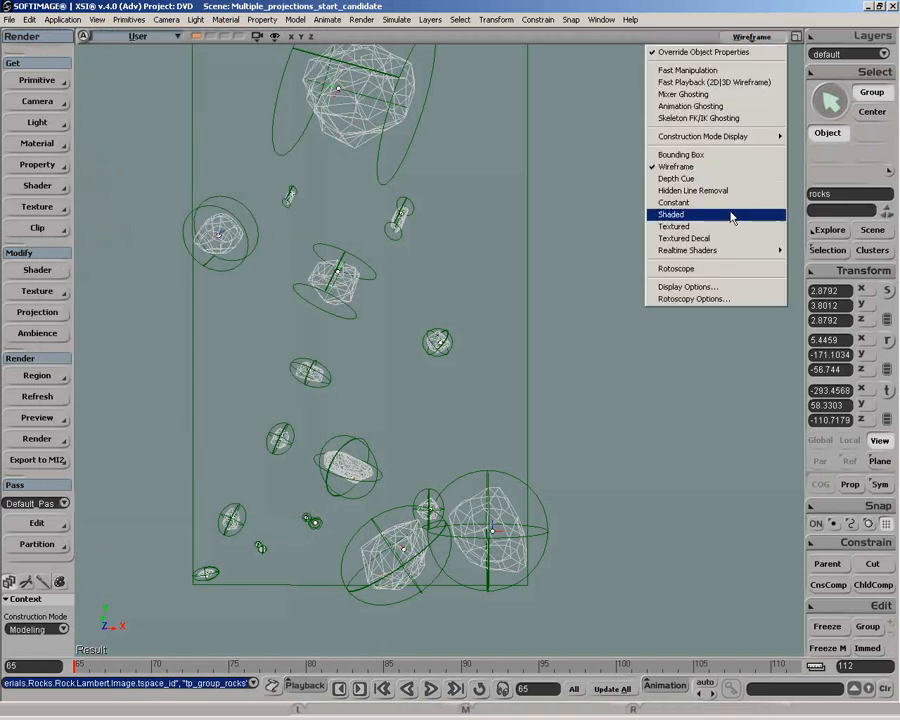
pyautogui.click(723, 227)
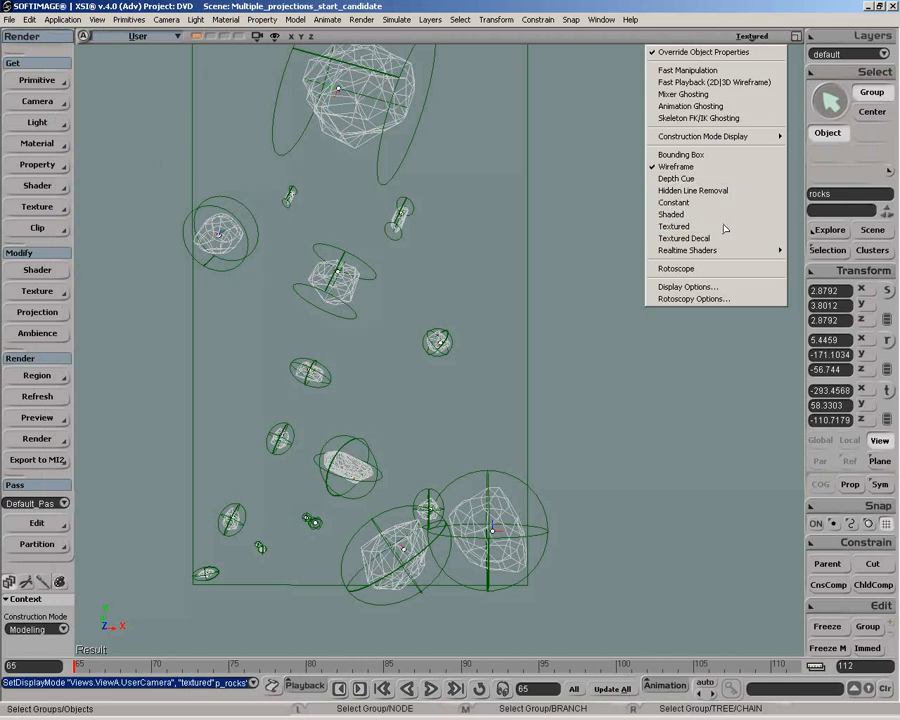
pyautogui.click(653, 321)
pyautogui.press('z')
pyautogui.moveTo(631, 348); pyautogui.dragTo(663, 364)
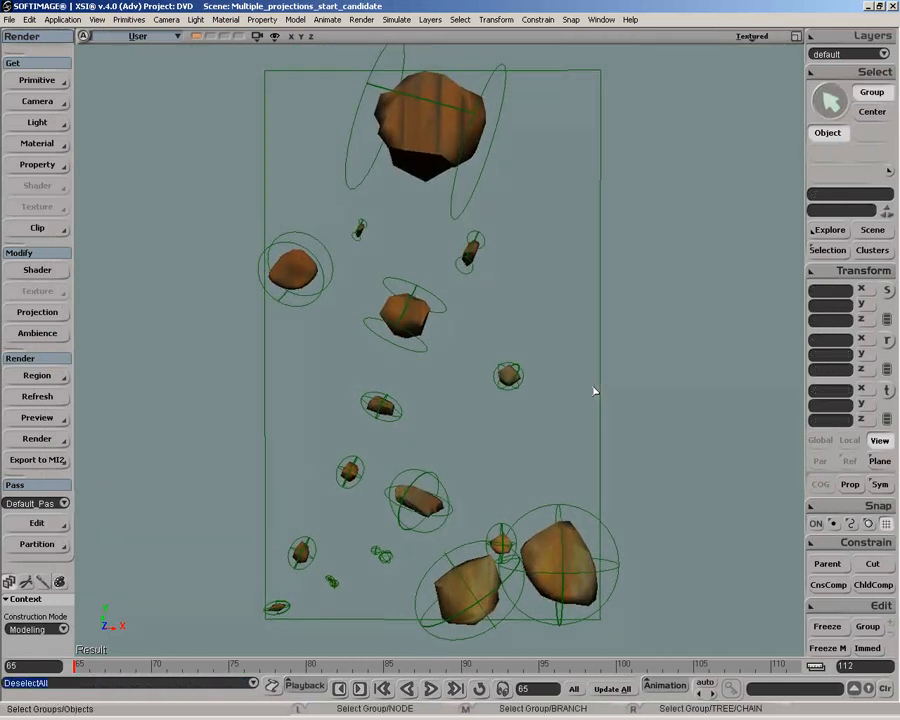
# Scale the ts_group_rocks texture support uniformly to about 1.54, move it slightly upward and deselect it
pyautogui.click(604, 382)
pyautogui.press('x')
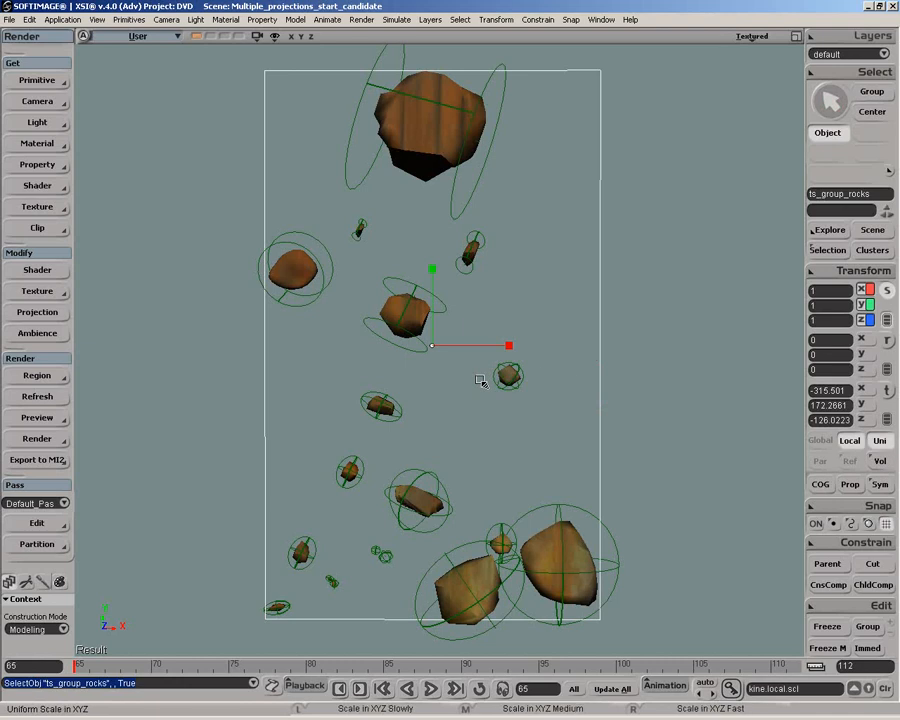
pyautogui.moveTo(436, 352); pyautogui.dragTo(494, 308)
pyautogui.press('v')
pyautogui.moveTo(433, 345)
pyautogui.mouseDown()
pyautogui.moveTo(479, 343)
pyautogui.moveTo(455, 344)
pyautogui.moveTo(437, 317)
pyautogui.moveTo(436, 325)
pyautogui.mouseUp()
pyautogui.hotkey('ctrl', 'shift', 'a')
# Select the rocks group and open the properties of its material's image texture
pyautogui.click(871, 92)
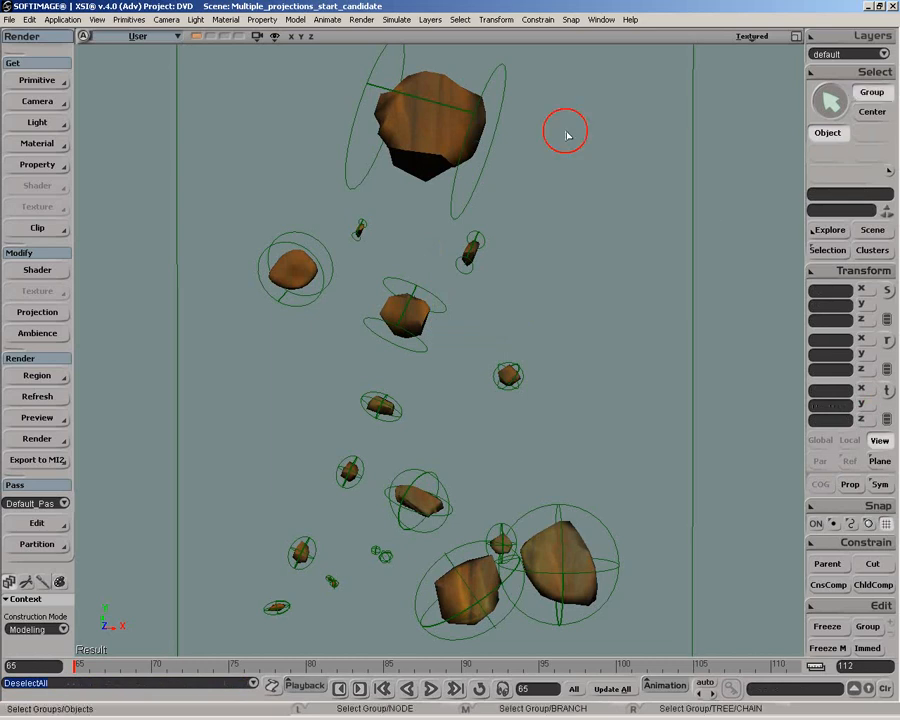
pyautogui.click(412, 159)
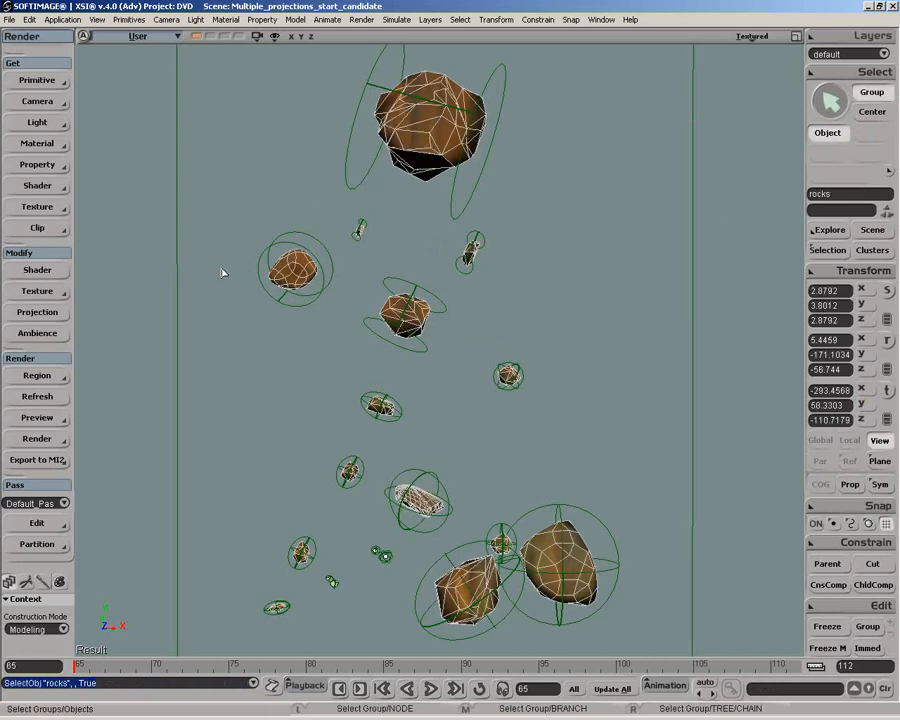
pyautogui.click(50, 294)
pyautogui.click(99, 325)
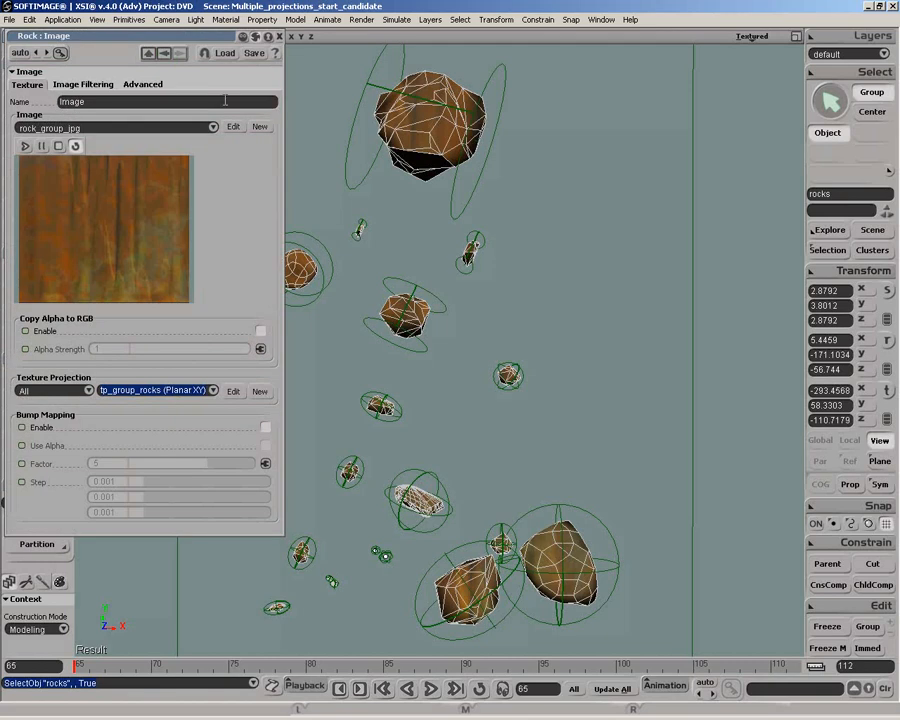
# Set the image's texture projection for rock1 to tp_ind_rocks (Cylindrical XY)
pyautogui.click(88, 390)
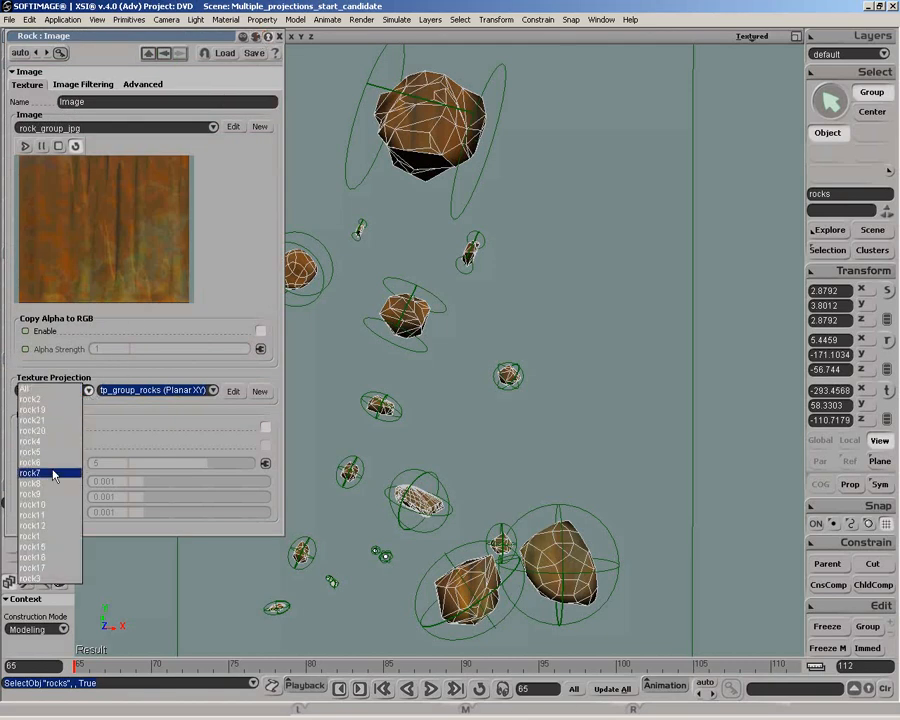
pyautogui.click(48, 537)
pyautogui.click(212, 392)
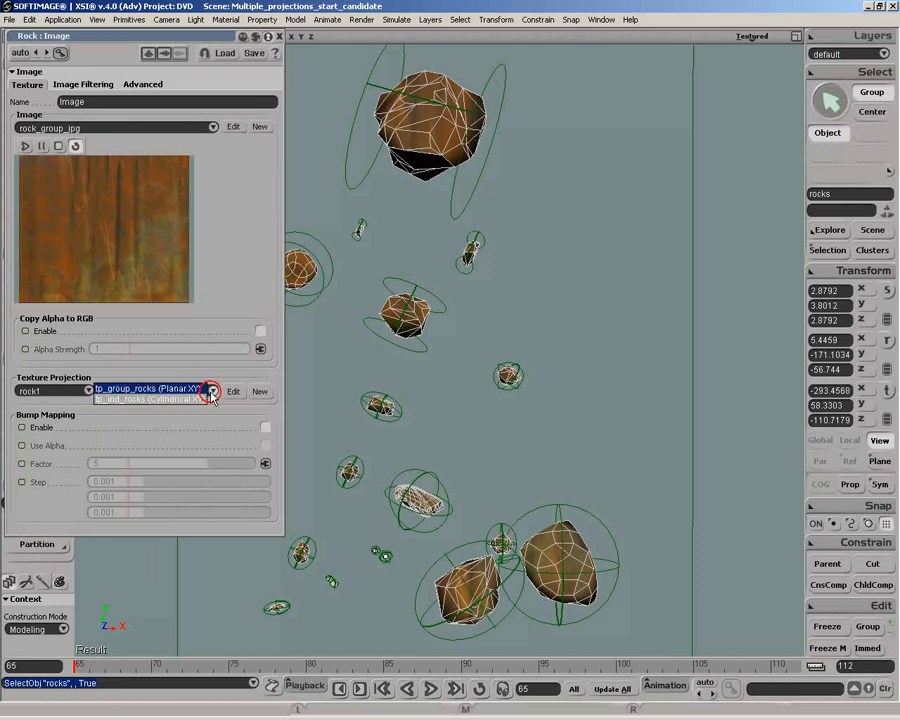
pyautogui.click(196, 402)
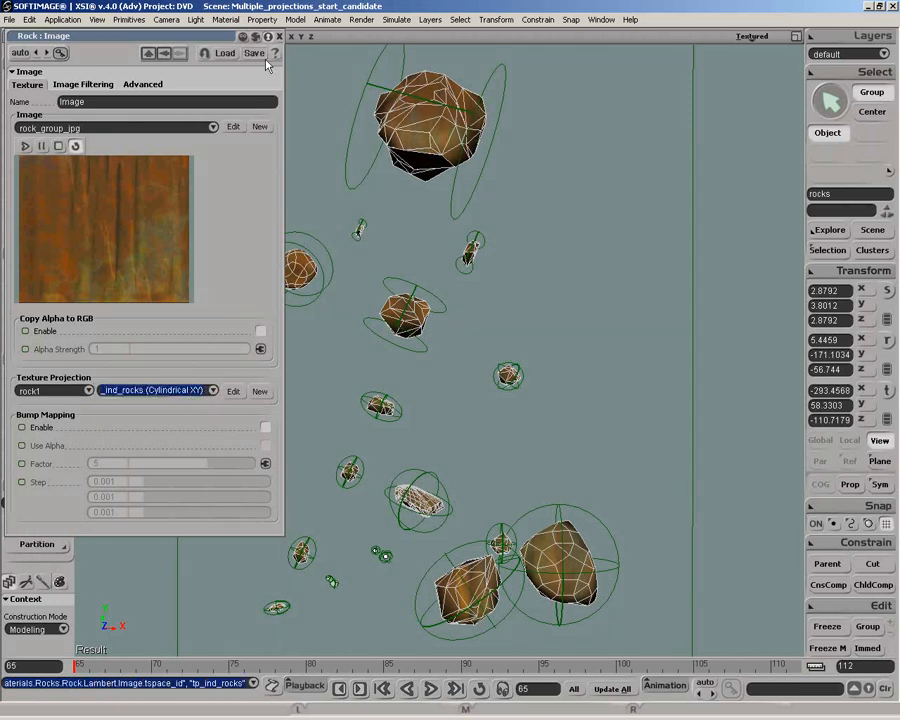
# Select rock1's cylindrical texture support ts_individual_rock3 and rotate it slightly around the rock
pyautogui.click(489, 183)
pyautogui.click(455, 198)
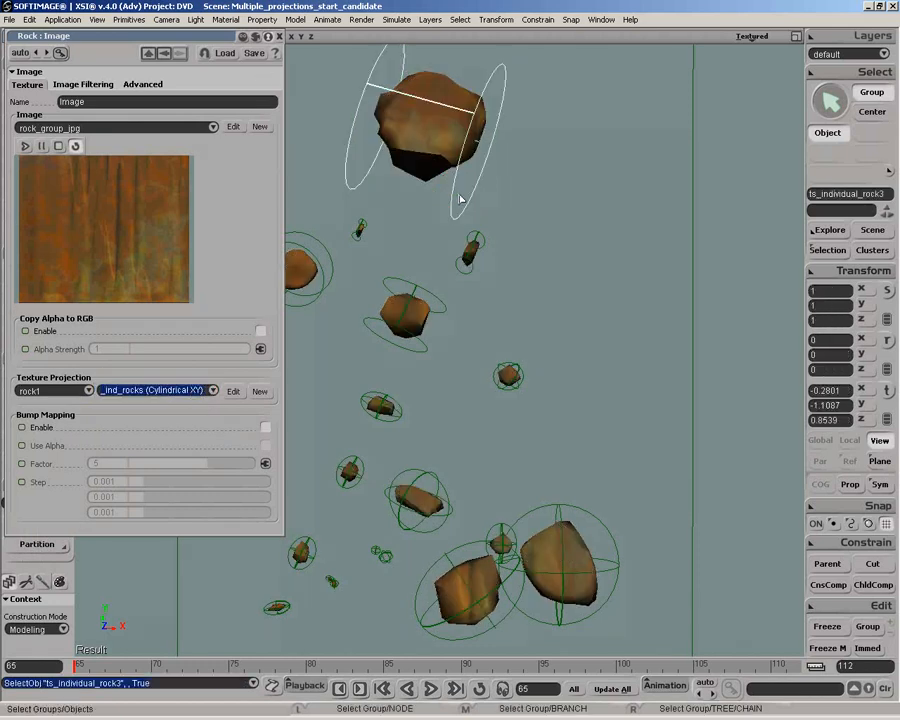
pyautogui.press('c')
pyautogui.moveTo(441, 137)
pyautogui.mouseDown()
pyautogui.moveTo(463, 128)
pyautogui.moveTo(418, 87)
pyautogui.moveTo(434, 137)
pyautogui.moveTo(452, 132)
pyautogui.mouseUp()
pyautogui.press('space')
# Select the ts_group_rocks texture support, move it to about X -303.9, Y 206.9, and deselect it
pyautogui.click(649, 217)
pyautogui.click(690, 222)
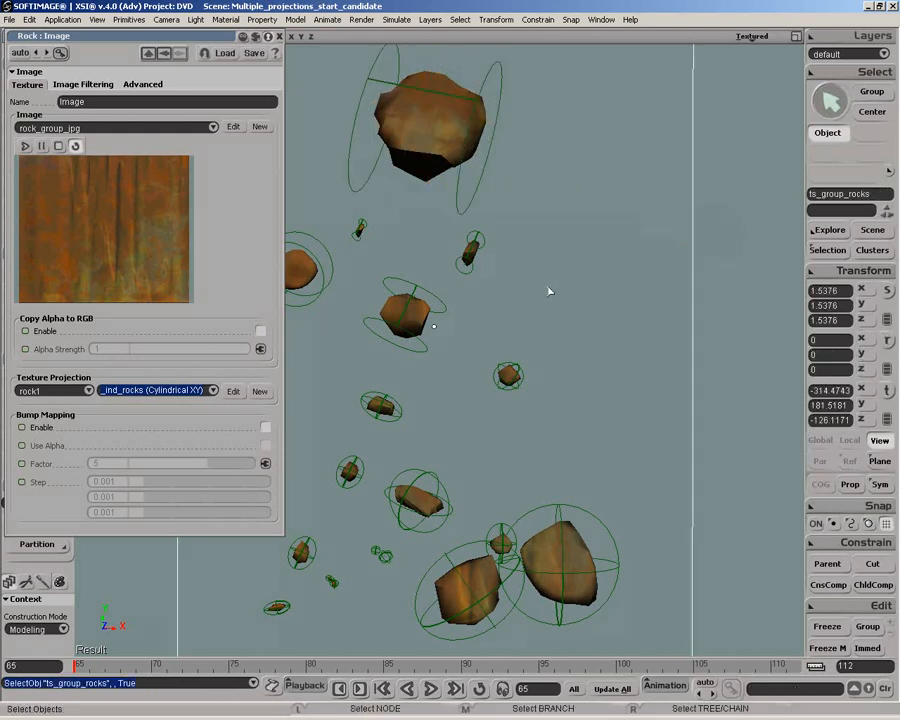
pyautogui.press('v')
pyautogui.moveTo(446, 320); pyautogui.dragTo(456, 277)
pyautogui.press('space')
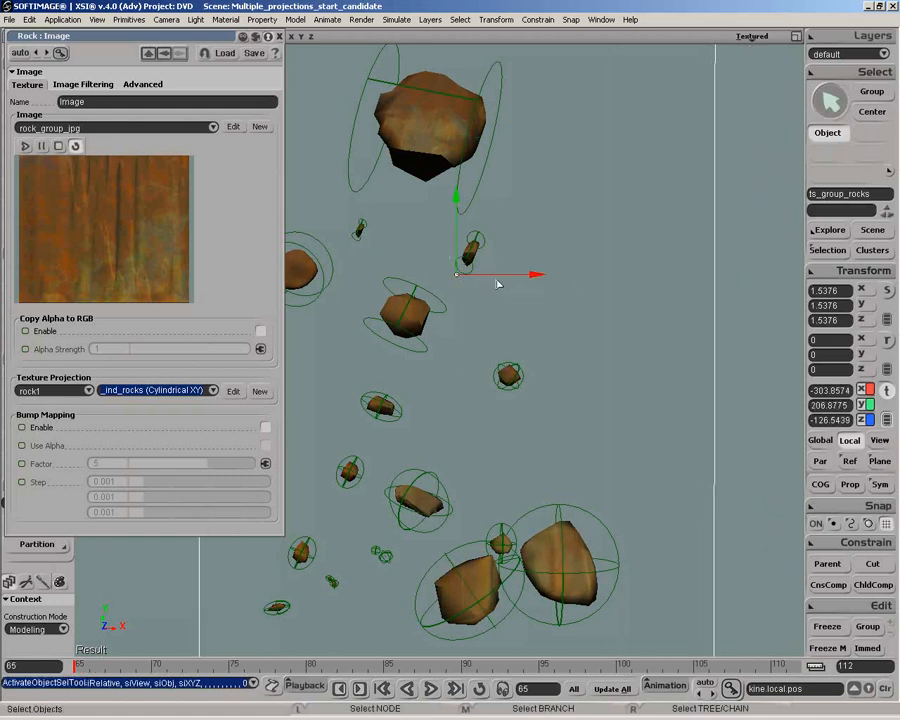
pyautogui.click(500, 311)
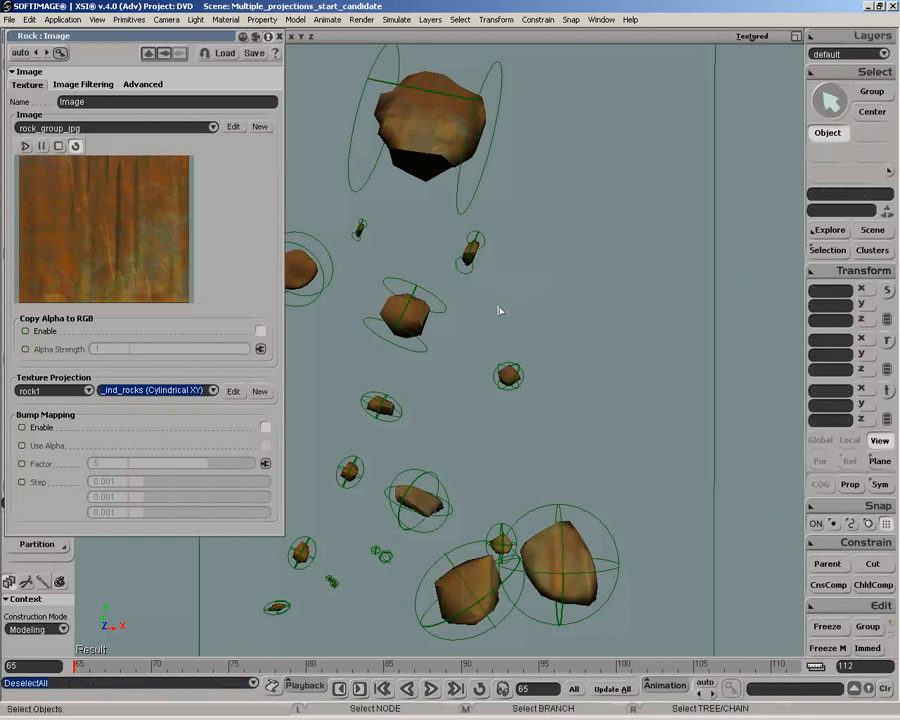
# Set rock1's texture projection to tp_group_rocks (Planar XY), and switch all rocks to their individual projections with the wildcard tp_ind*
pyautogui.click(213, 391)
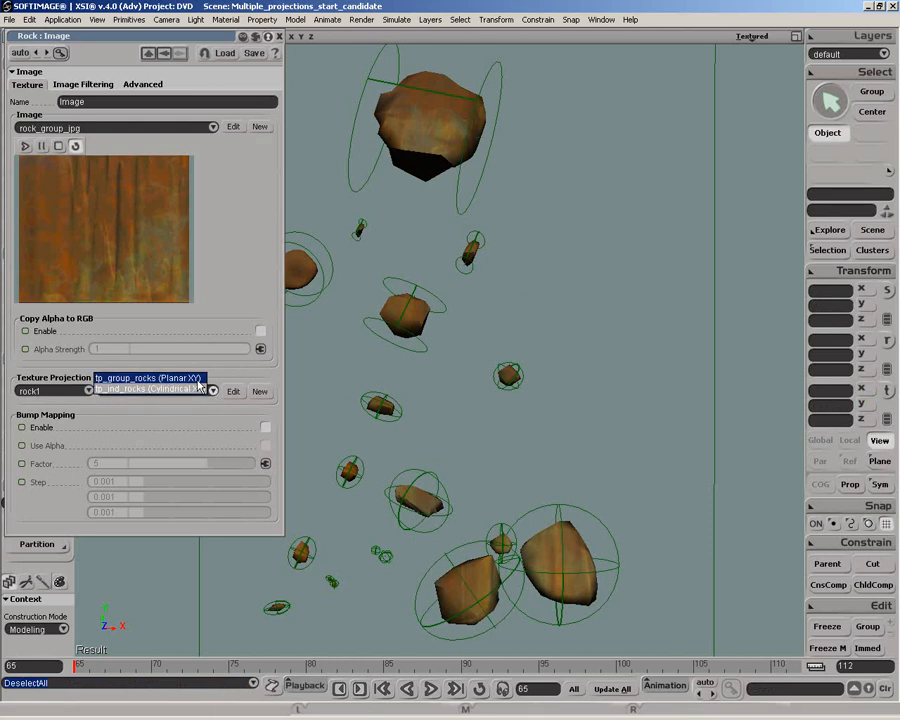
pyautogui.click(150, 377)
pyautogui.click(88, 391)
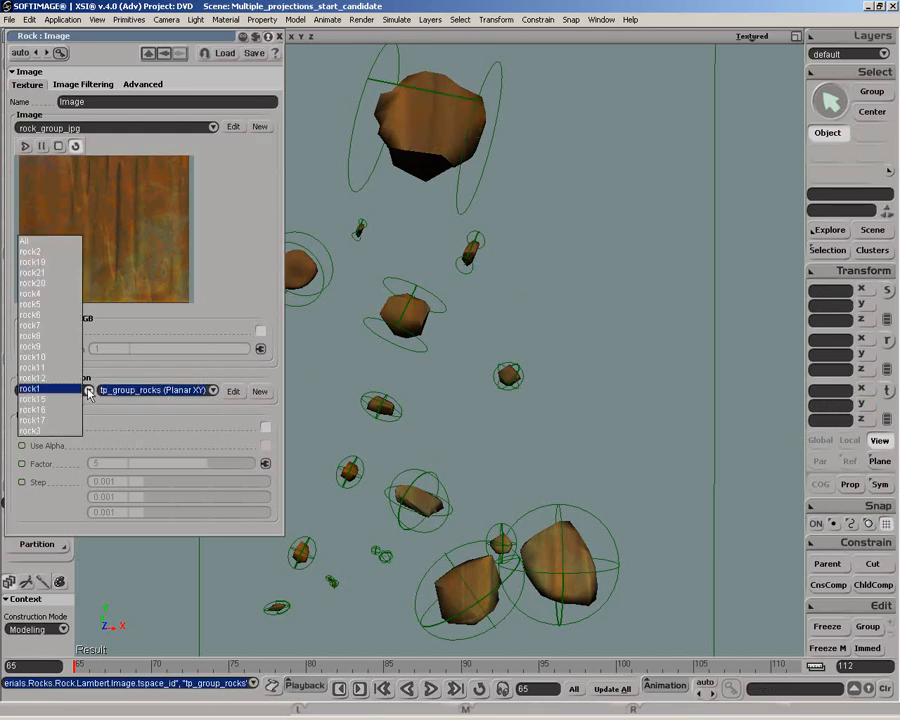
pyautogui.click(58, 243)
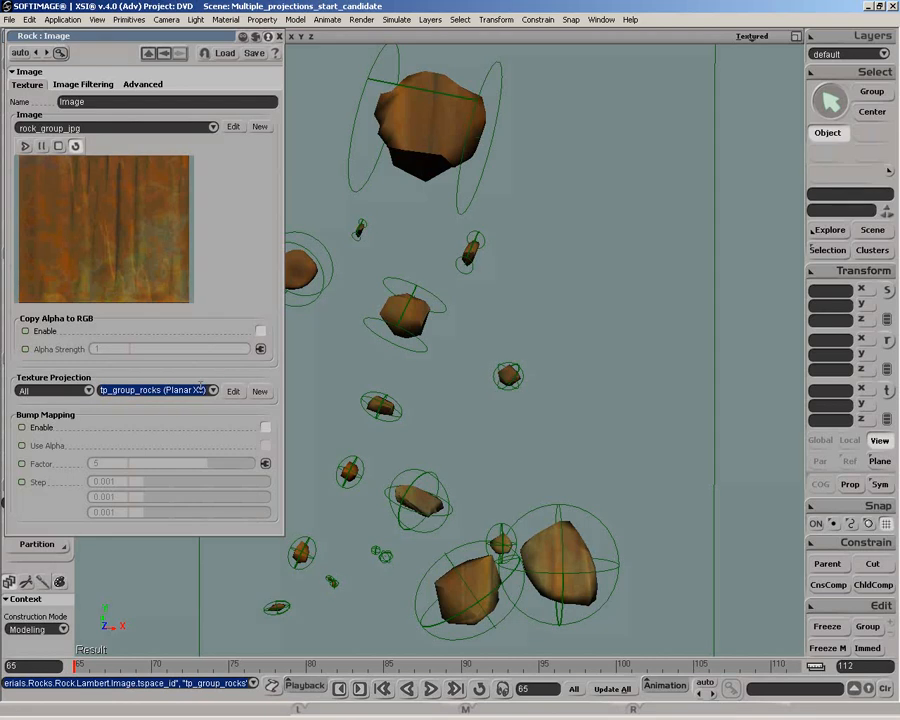
pyautogui.press('t')
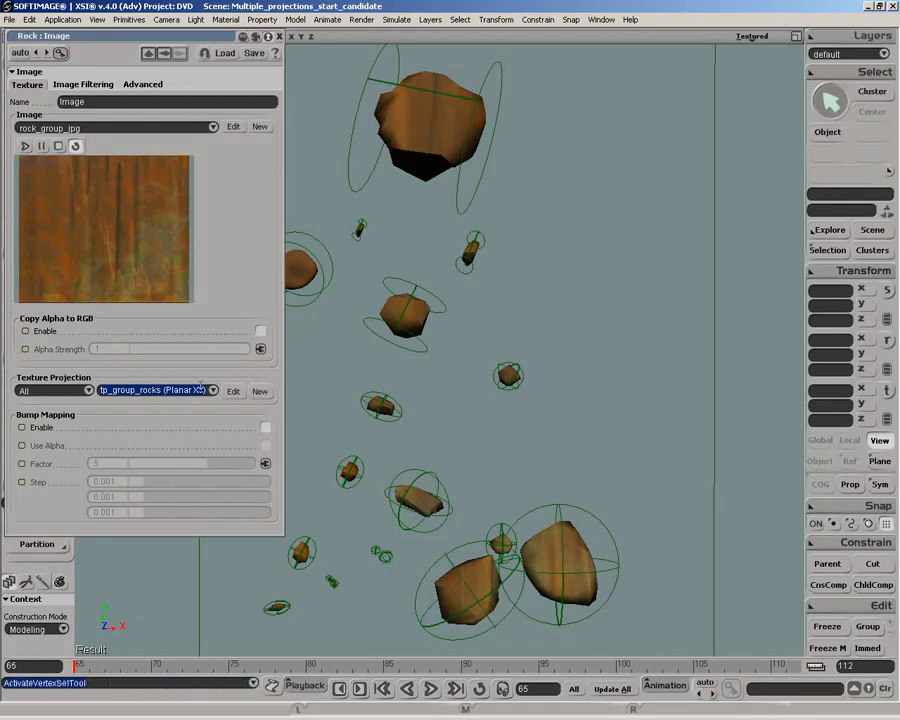
pyautogui.doubleClick(201, 389)
pyautogui.moveTo(201, 389); pyautogui.dragTo(103, 390)
pyautogui.write('t')
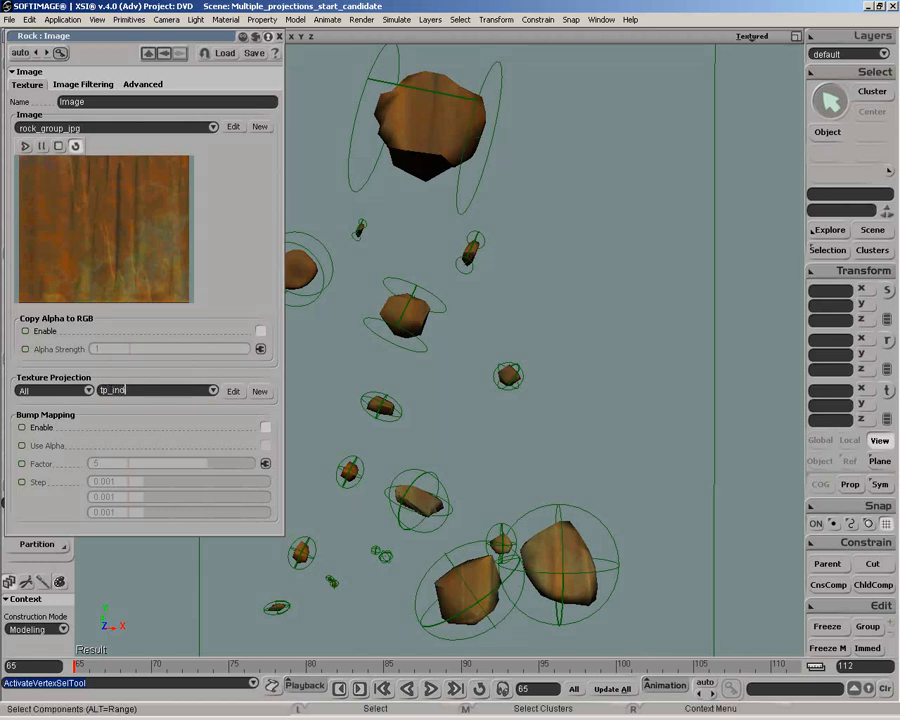
pyautogui.write('p_ind*')
pyautogui.press('Return')
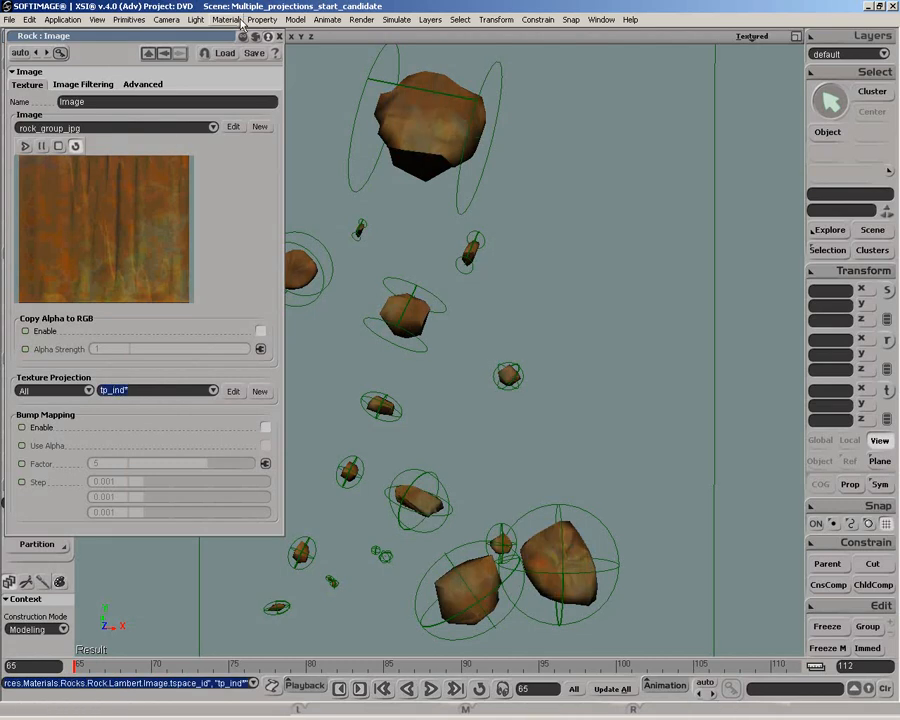
pyautogui.doubleClick(218, 36)
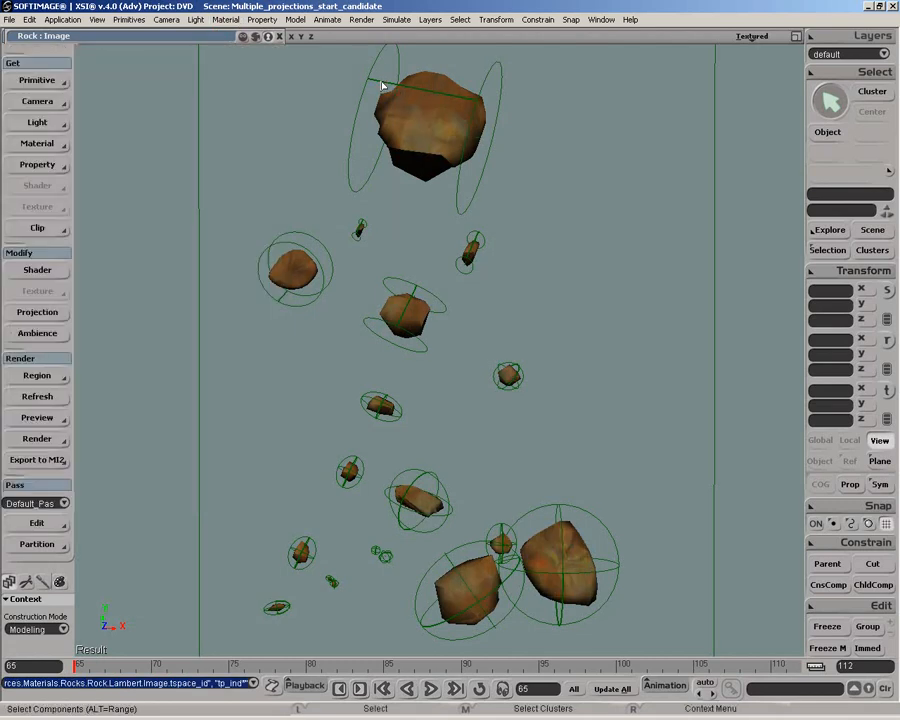
# Select the texture support ts_individual_rock3 on the uppermost rock and rotate it to about X 4.6, Y 11.3, Z -3.3
pyautogui.press('space')
pyautogui.click(370, 97)
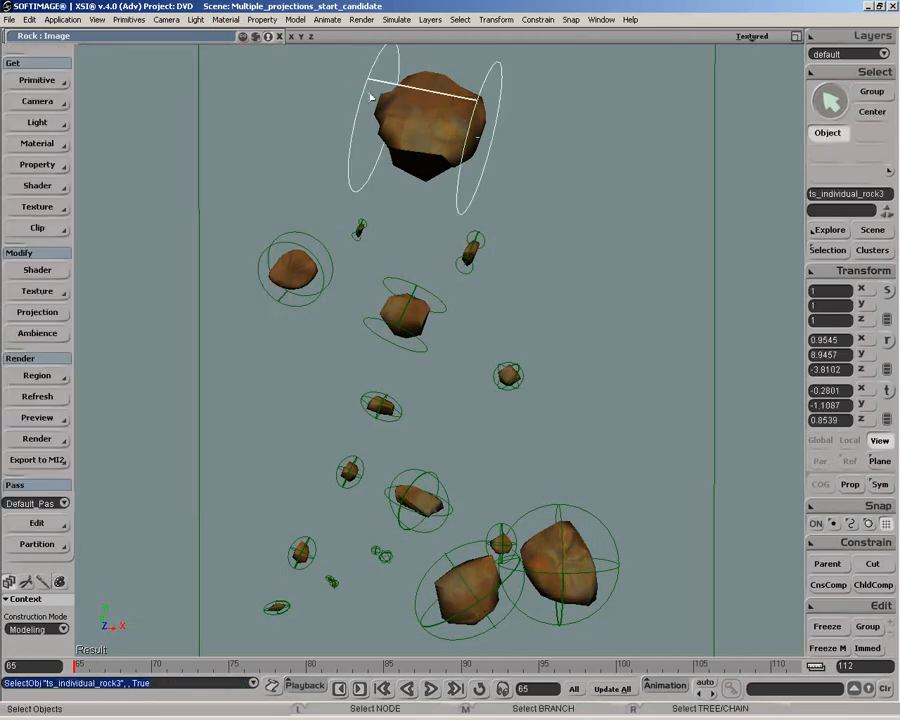
pyautogui.press('c')
pyautogui.moveTo(440, 124); pyautogui.dragTo(430, 121)
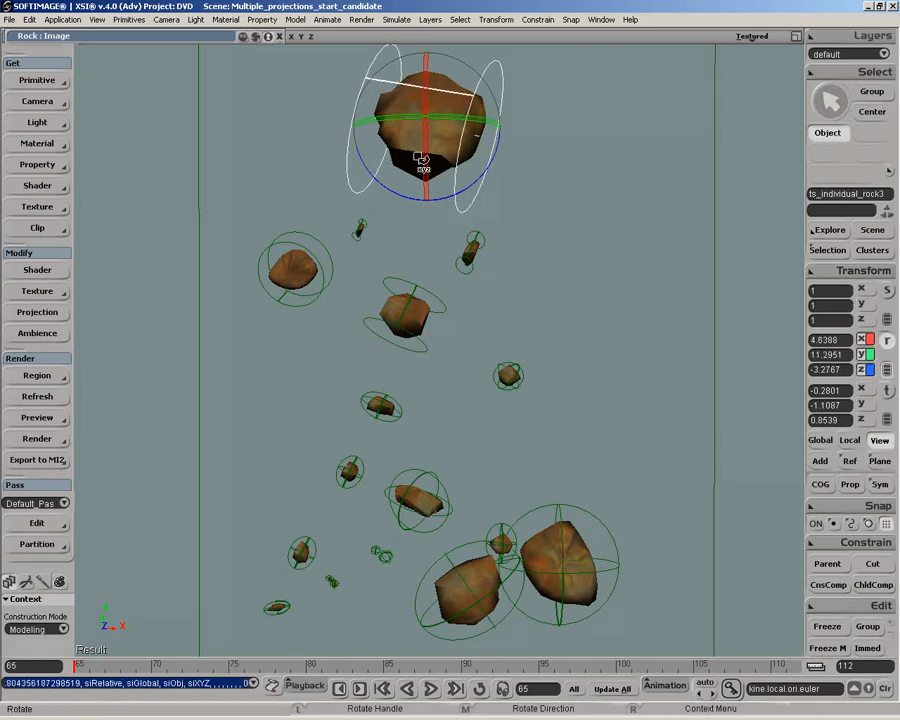
# Select the texture support ts_individual_rocks12 around the large lower-right rock and rotate it freely about all axes
pyautogui.press('space')
pyautogui.click(560, 550)
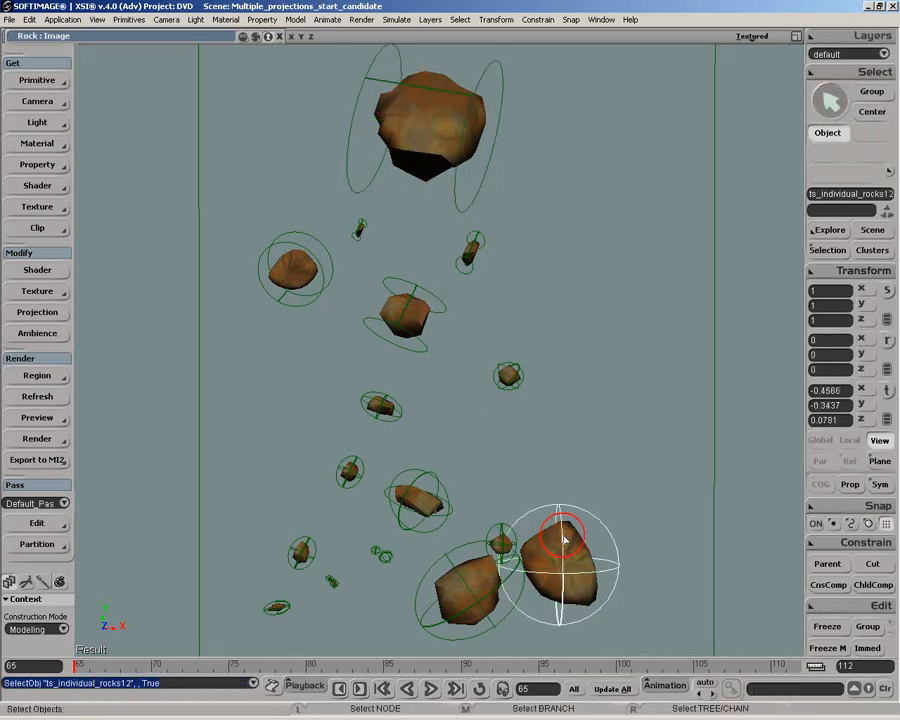
pyautogui.press('c')
pyautogui.moveTo(558, 532); pyautogui.dragTo(643, 531)
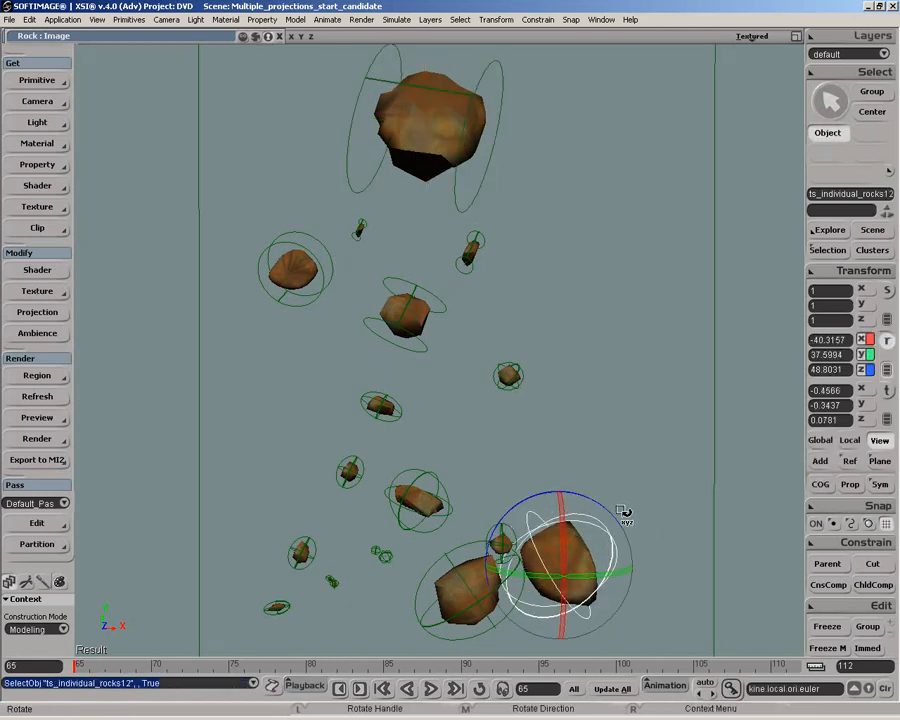
pyautogui.press('space')
# Open the Rock material's properties from the Rocks library and save the material as a preset named falling_rocks_red in the presets folder
pyautogui.press('8')
pyautogui.moveTo(627, 72); pyautogui.dragTo(732, 41)
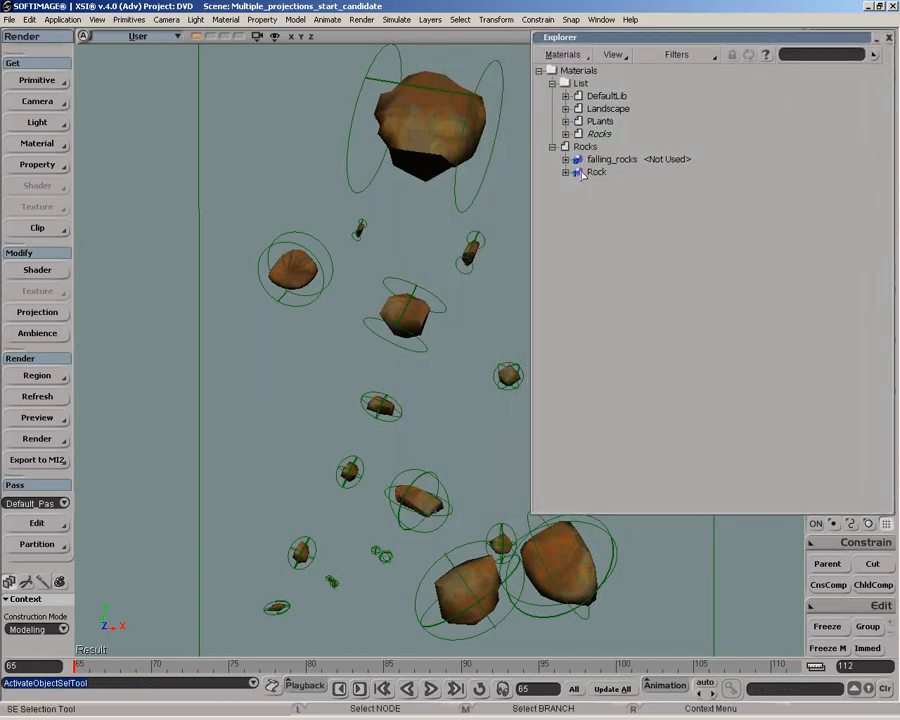
pyautogui.doubleClick(588, 173)
pyautogui.moveTo(617, 60); pyautogui.dragTo(218, 49)
pyautogui.click(351, 68)
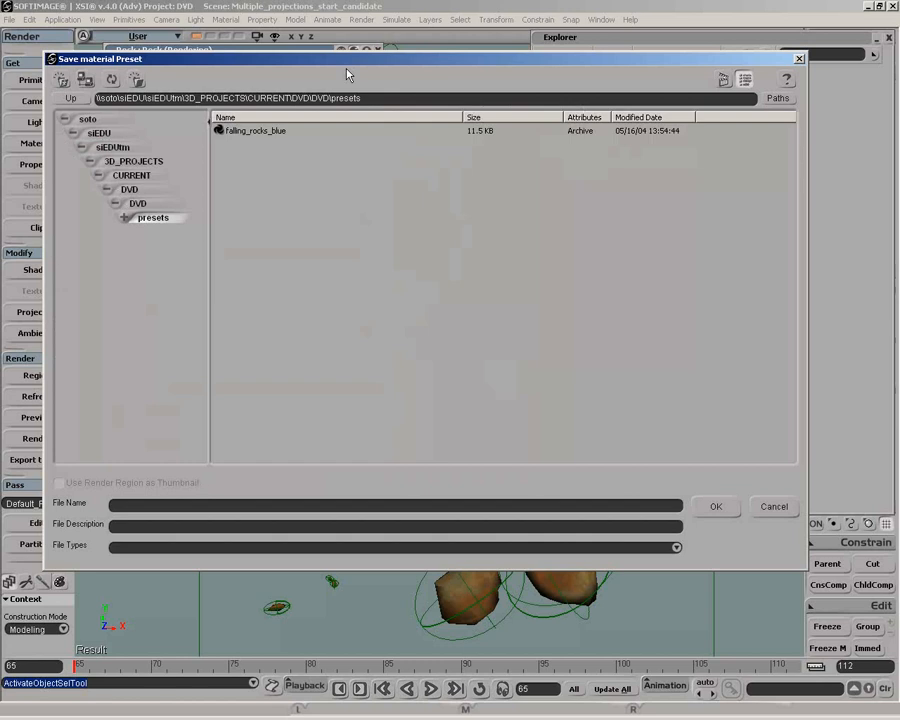
pyautogui.click(247, 140)
pyautogui.click(190, 507)
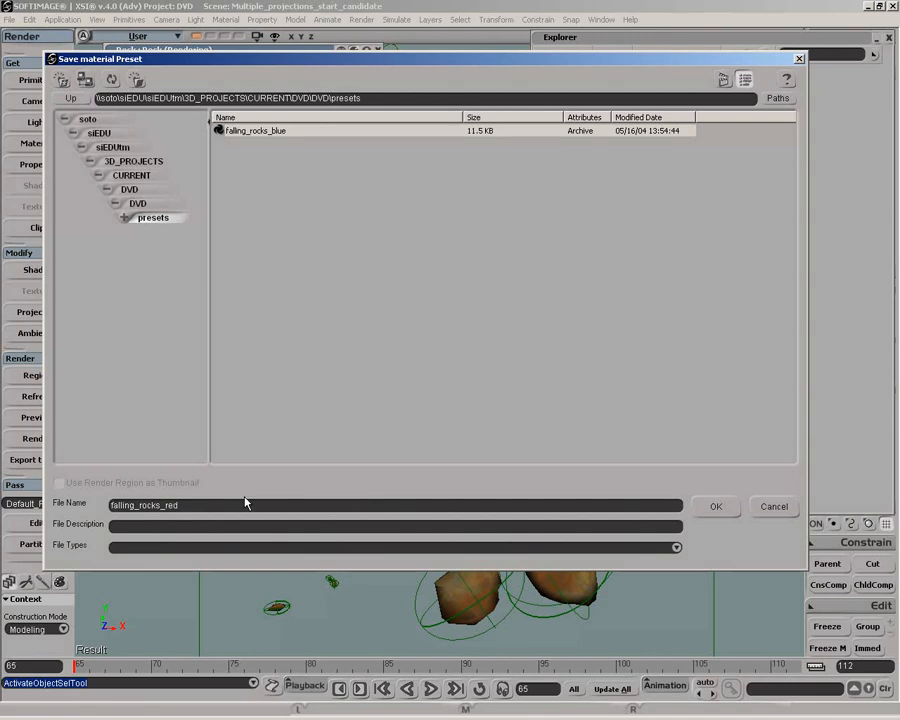
pyautogui.write('red')
pyautogui.click(714, 506)
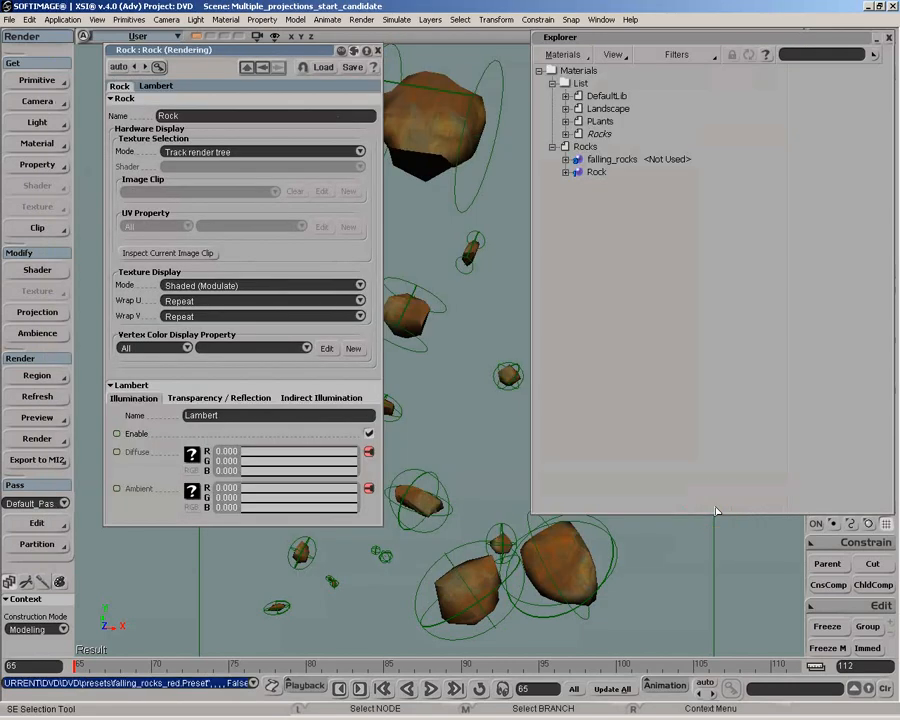
pyautogui.click(378, 51)
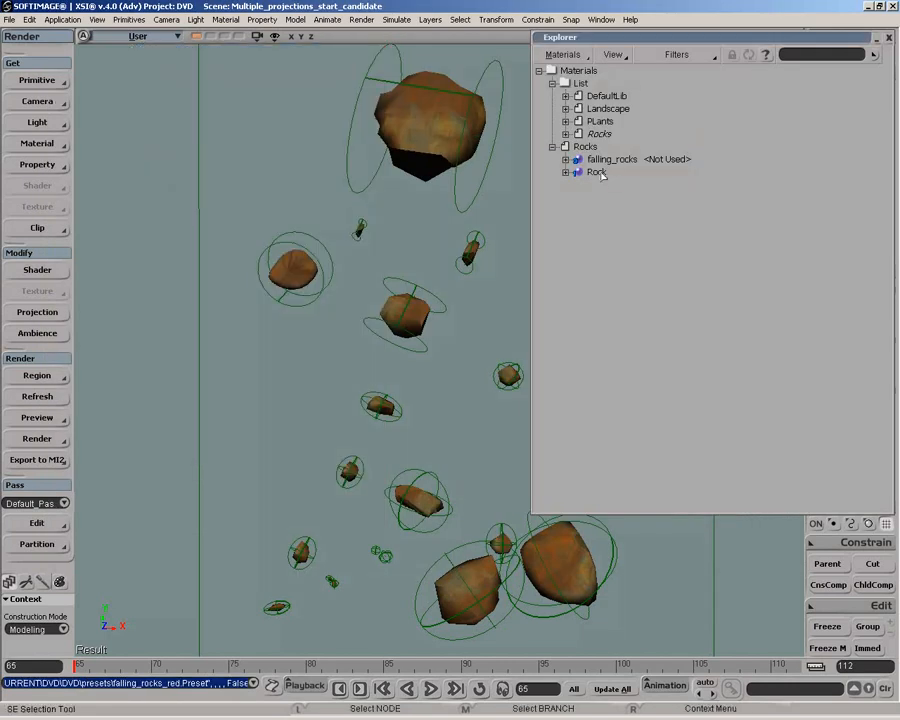
# Delete the Rock material from the Rocks material library
pyautogui.click(599, 174)
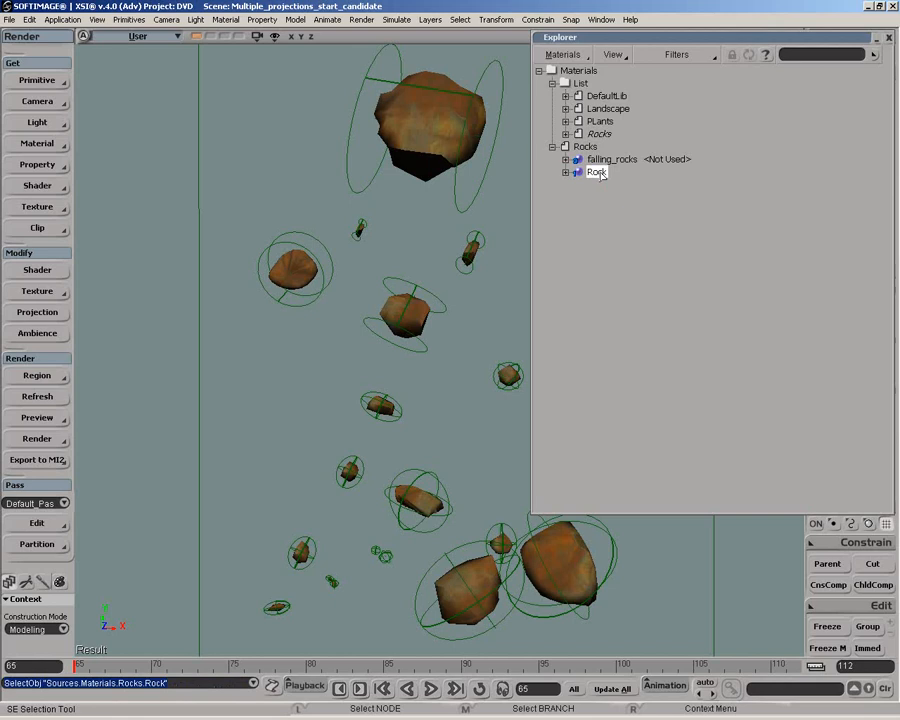
pyautogui.press('Delete')
# Show the Scene Root hierarchy in the Explorer instead of the materials, and clear the selection
pyautogui.moveTo(658, 43); pyautogui.dragTo(662, 90)
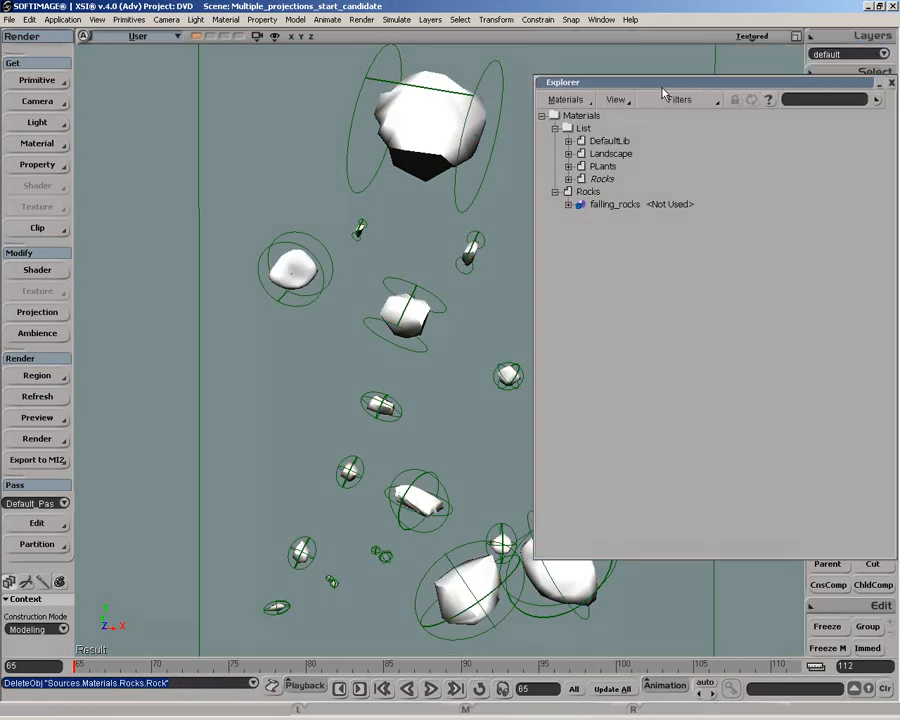
pyautogui.click(568, 99)
pyautogui.click(590, 164)
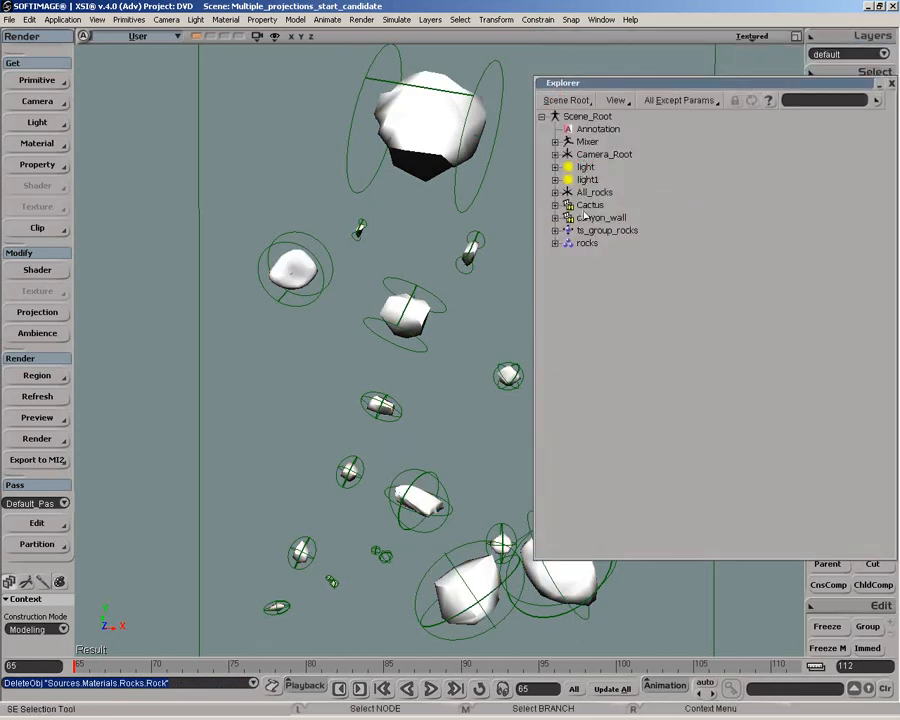
pyautogui.click(507, 289)
# Open a file browser on the project's presets folder, and move and shrink its window to uncover the rocks
pyautogui.press('5')
pyautogui.moveTo(557, 357); pyautogui.dragTo(211, 277)
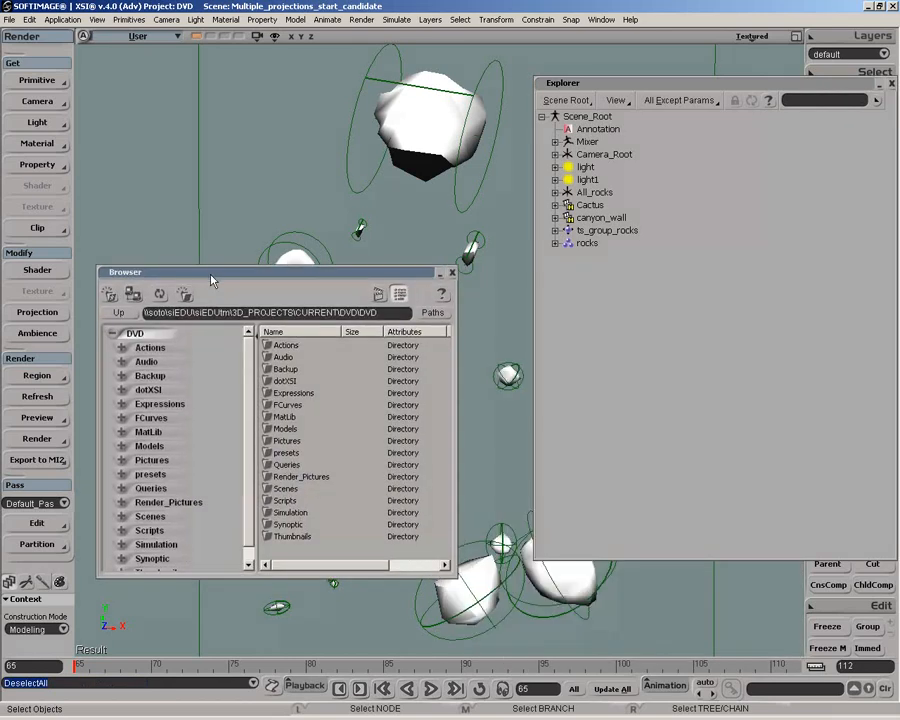
pyautogui.click(272, 452)
pyautogui.doubleClick(272, 452)
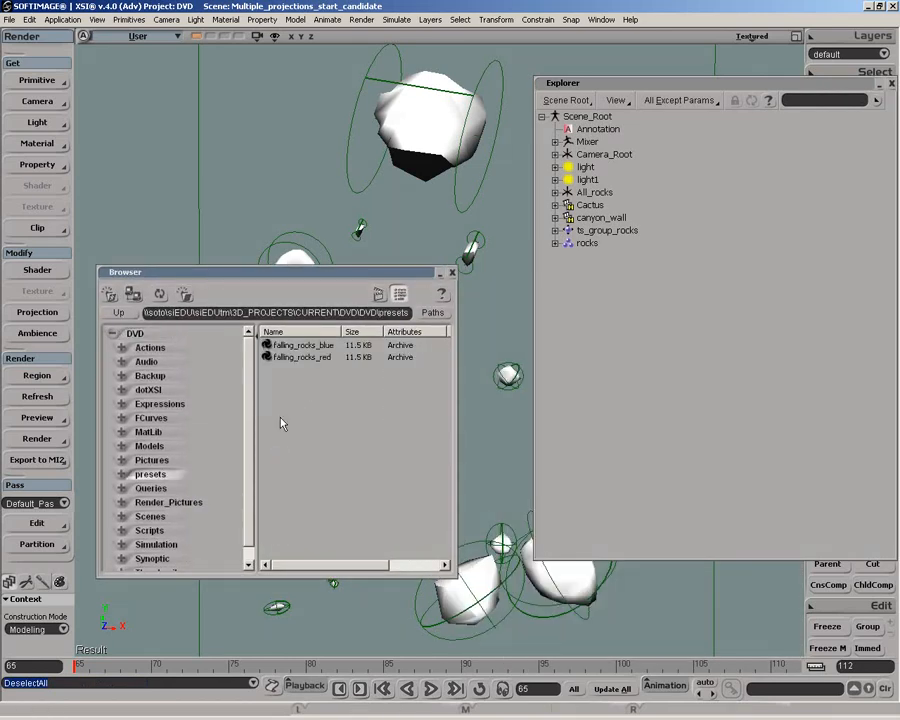
pyautogui.moveTo(233, 270); pyautogui.dragTo(158, 20)
pyautogui.moveTo(218, 35); pyautogui.dragTo(200, 42)
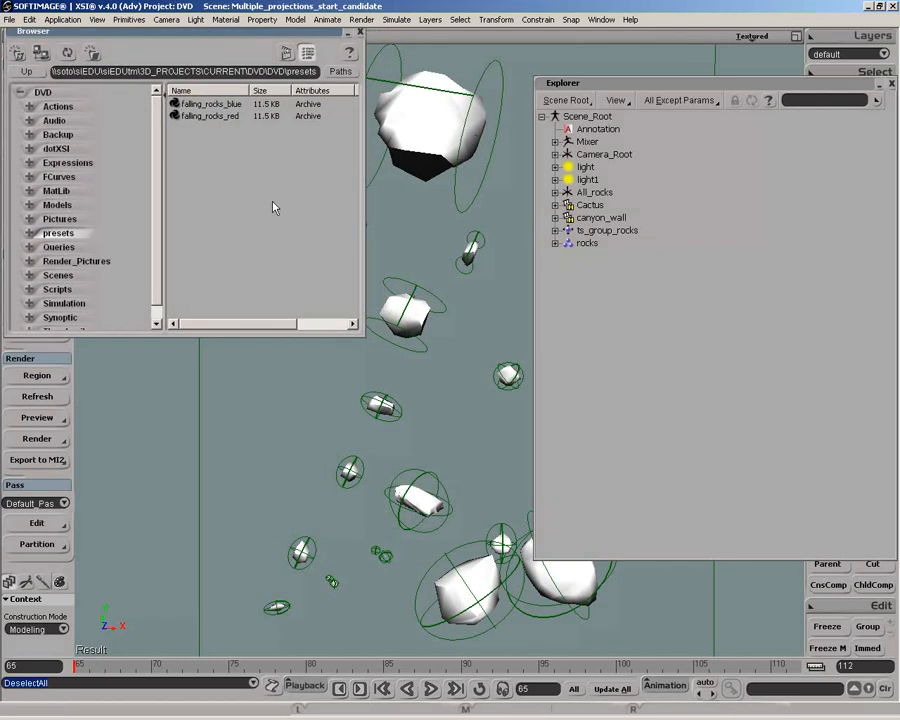
pyautogui.moveTo(360, 318); pyautogui.dragTo(308, 224)
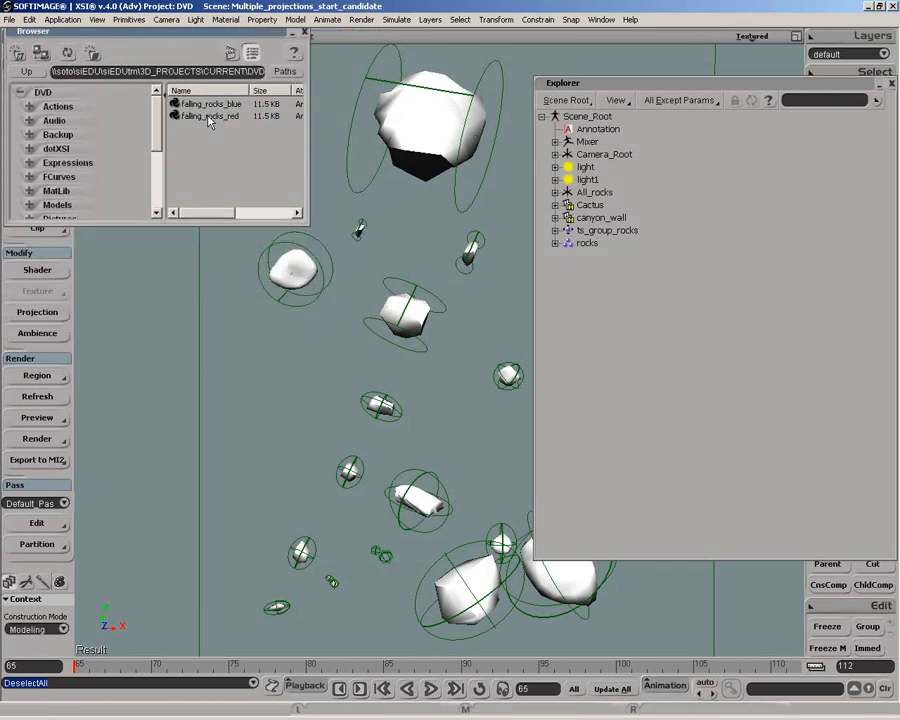
# Apply the falling_rocks_red material preset to the rocks group, and replace it with the falling_rocks_blue preset
pyautogui.moveTo(210, 116); pyautogui.dragTo(589, 247)
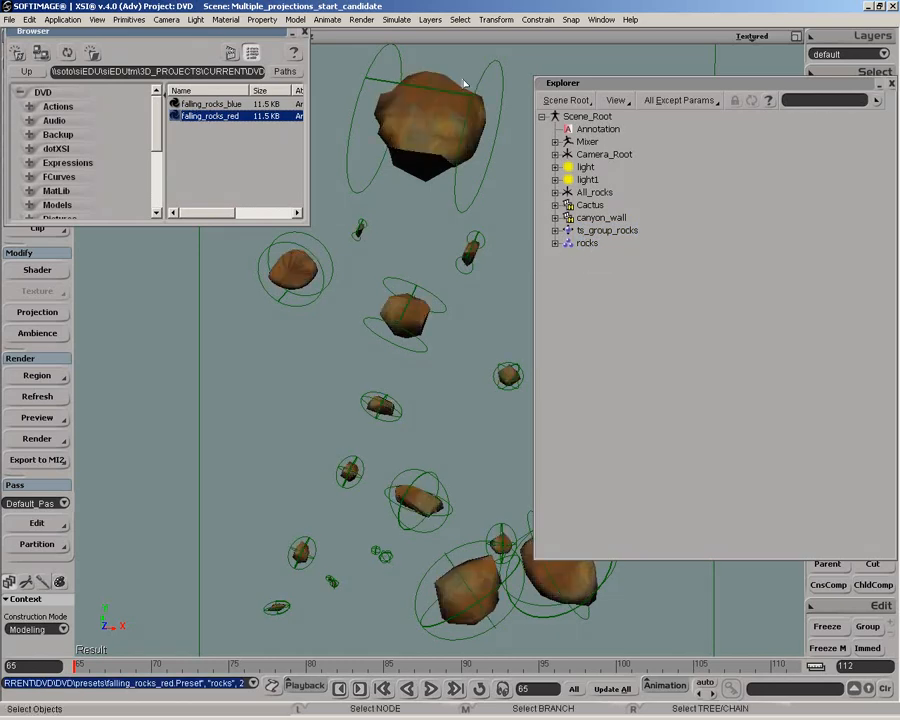
pyautogui.moveTo(188, 103); pyautogui.dragTo(585, 247)
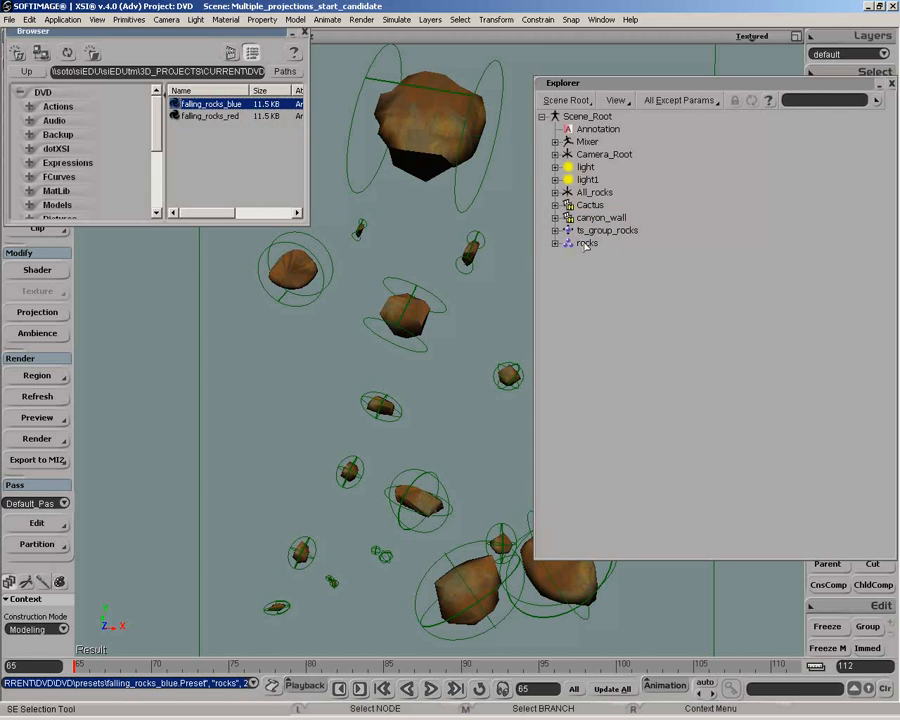